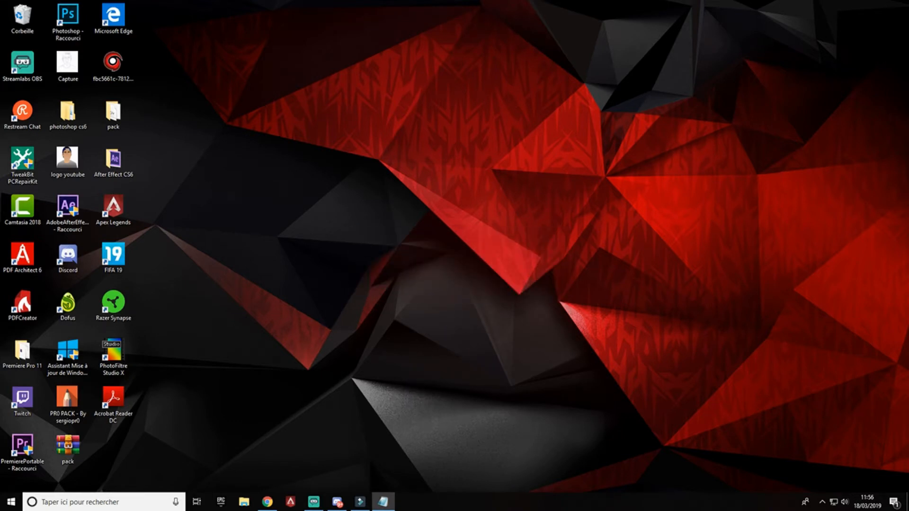
left_click_drag(619, 182, 424, 331)
left_click_drag(571, 159, 416, 312)
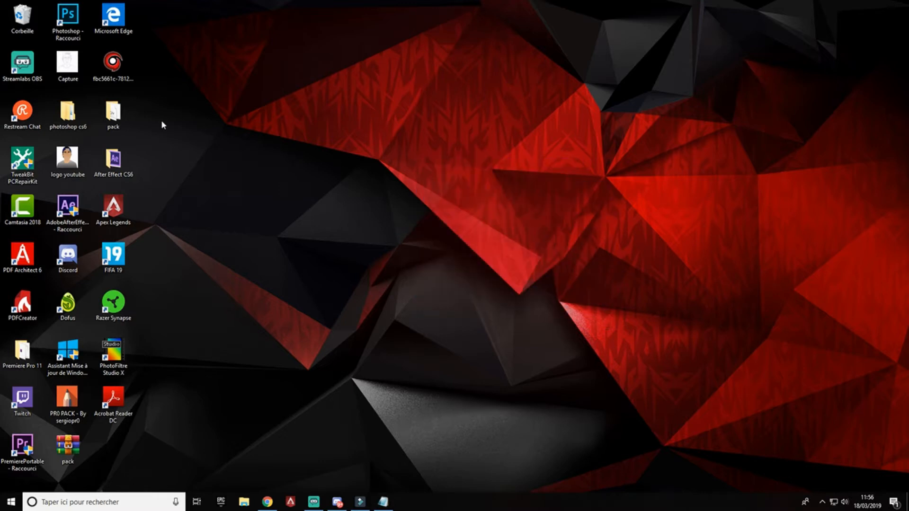
Step: Launch Photoshop and create a new 1280 × 720 pixel document with a transparent background
double_click(74, 38)
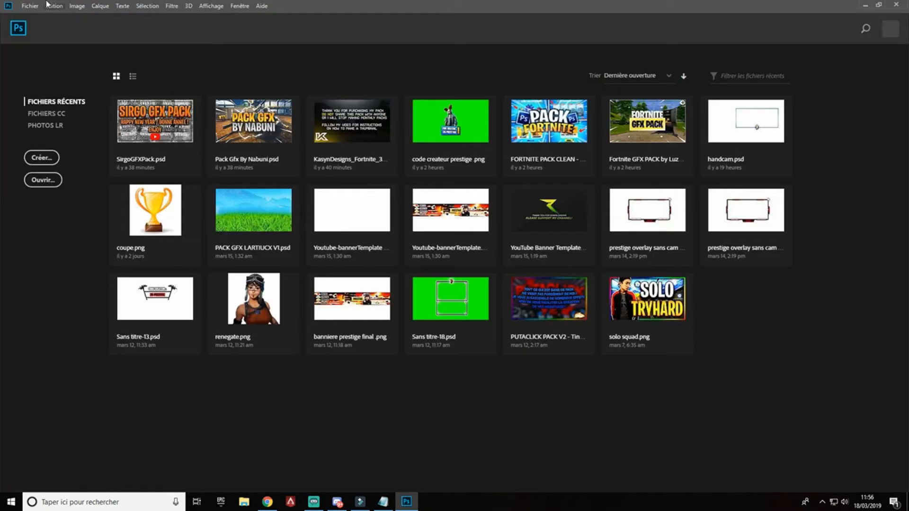
left_click(30, 7)
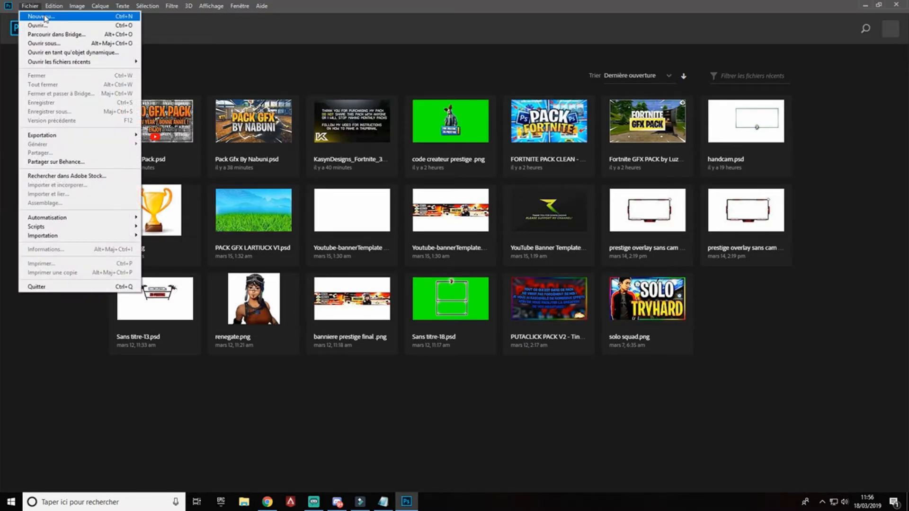
left_click(45, 17)
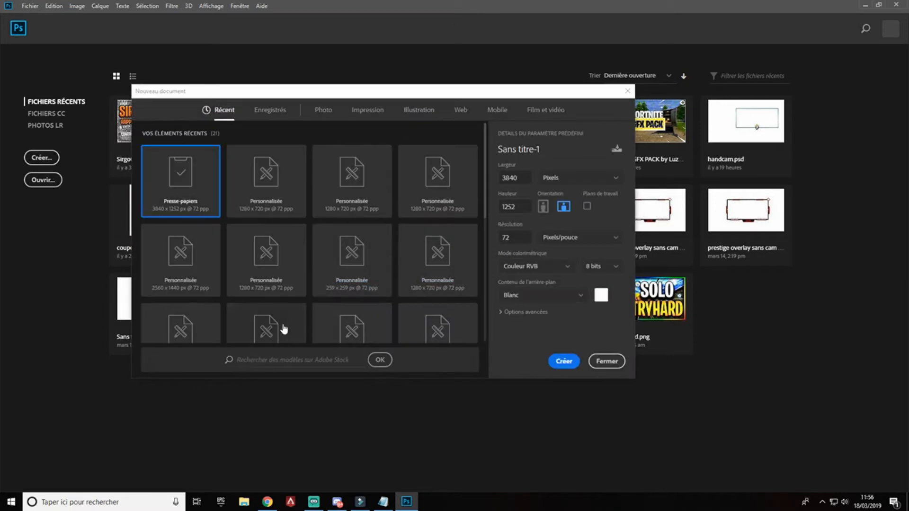
double_click(526, 174)
type("12")
key("Tab")
type("720")
left_click(525, 220)
left_click(562, 297)
left_click(542, 319)
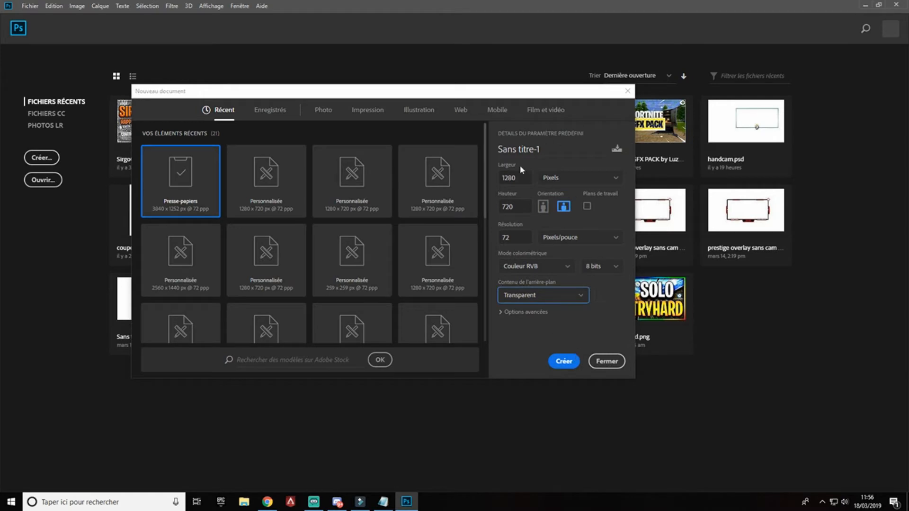
left_click(563, 361)
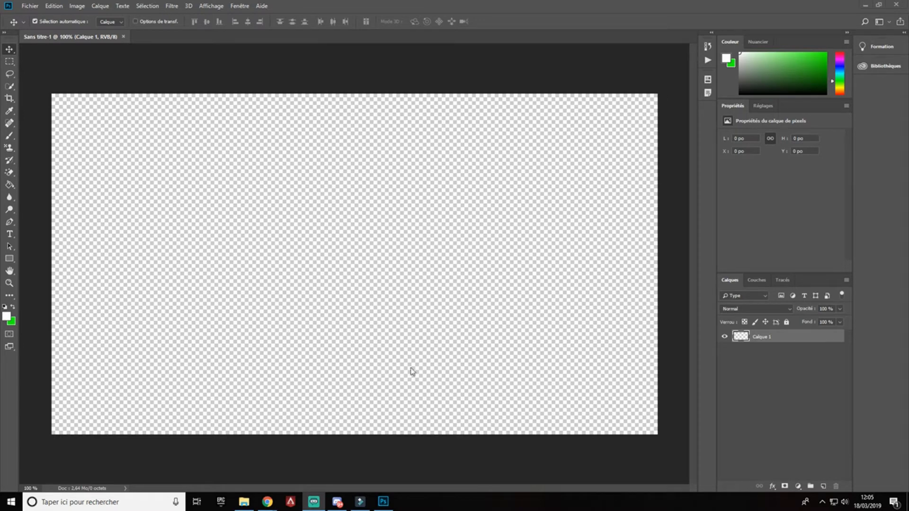
Step: Switch to the blank Chrome window and search Google Images for "fond fortnite", looking through the wallpapers
left_click(267, 502)
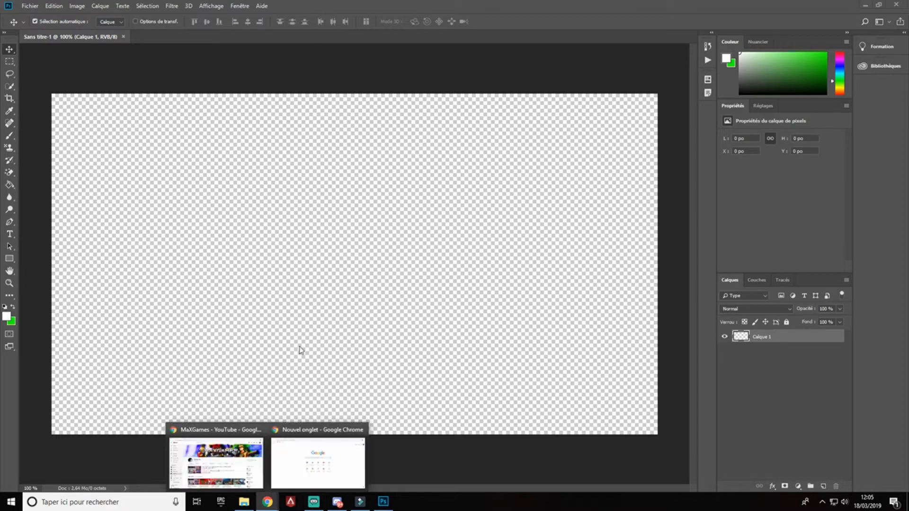
left_click(332, 422)
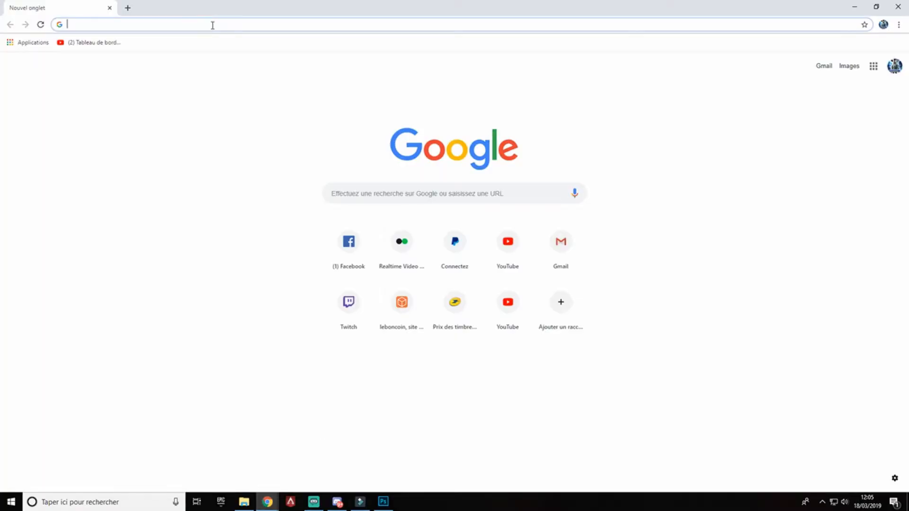
type("fond fortnite")
key("Return")
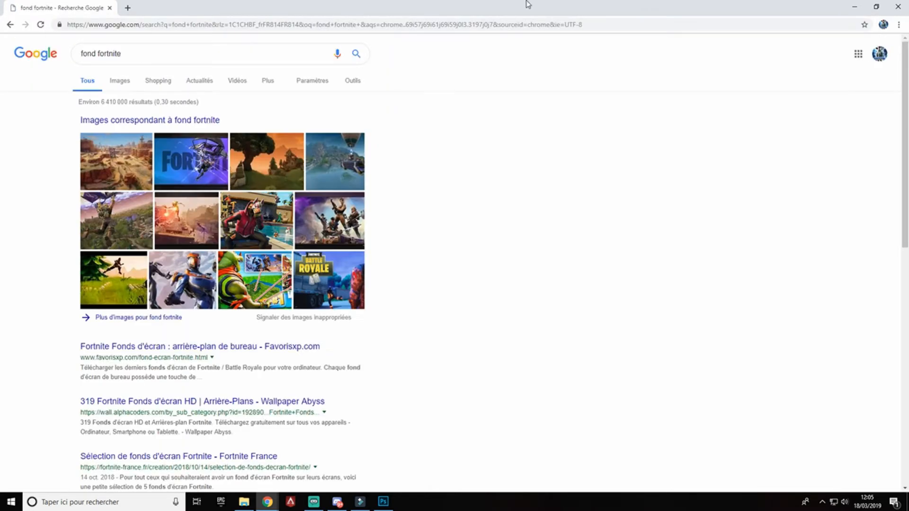
left_click(119, 81)
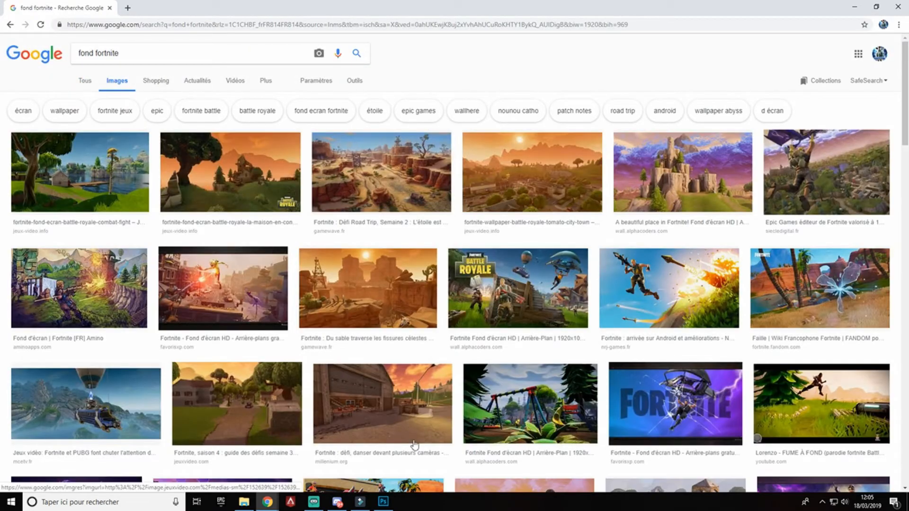
scroll(414, 426, "down", 5)
scroll(487, 327, "up", 5)
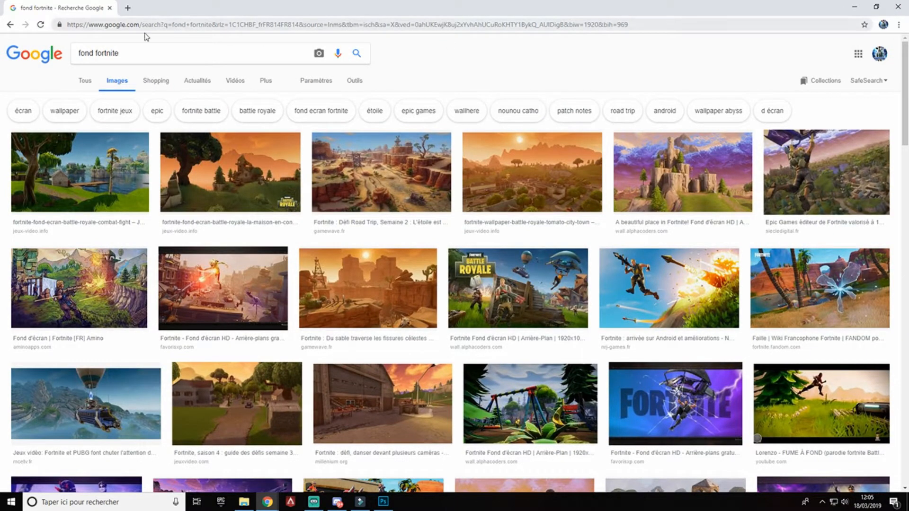
Step: Preview the orange desert Fortnite wallpaper in the Chrome image results and look at its saving options
left_click(383, 501)
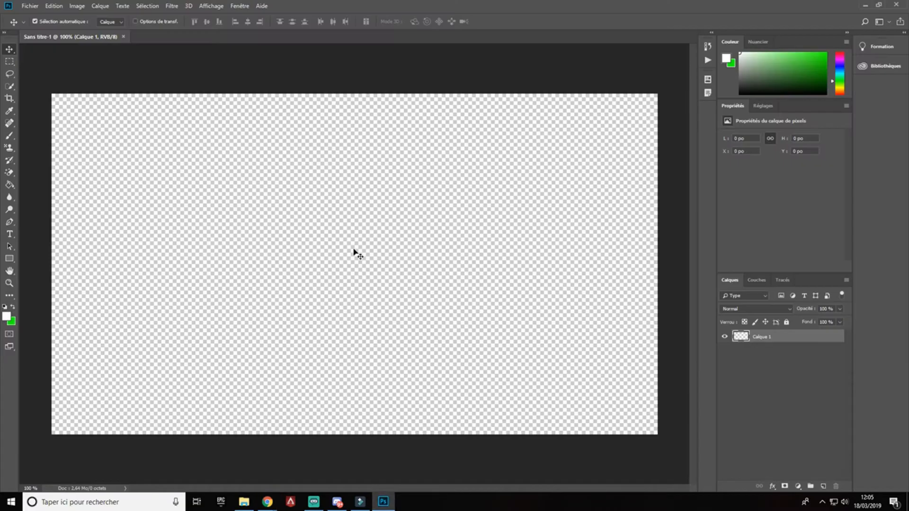
left_click(30, 6)
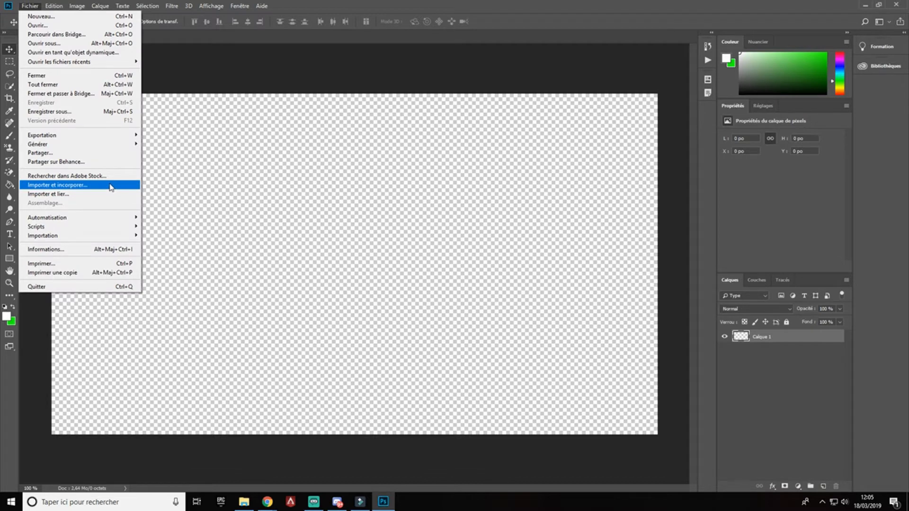
left_click(267, 502)
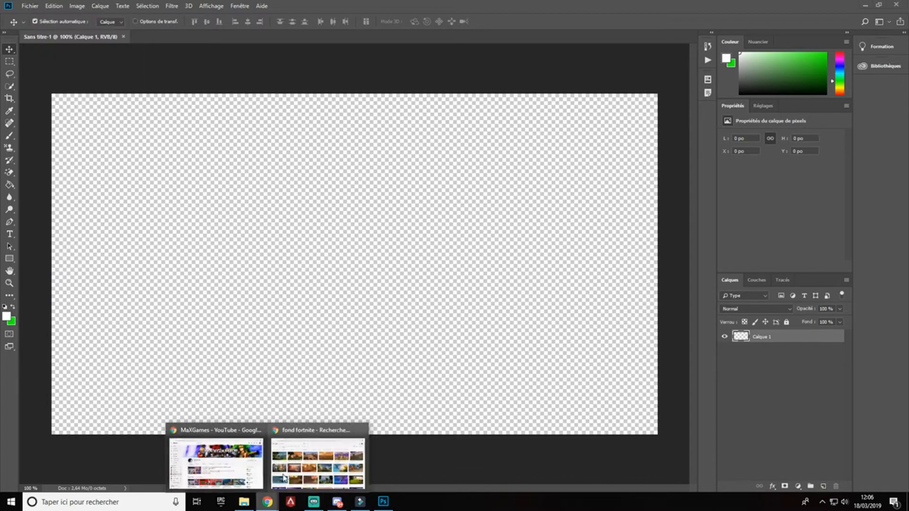
left_click(330, 462)
left_click(369, 289)
right_click(338, 268)
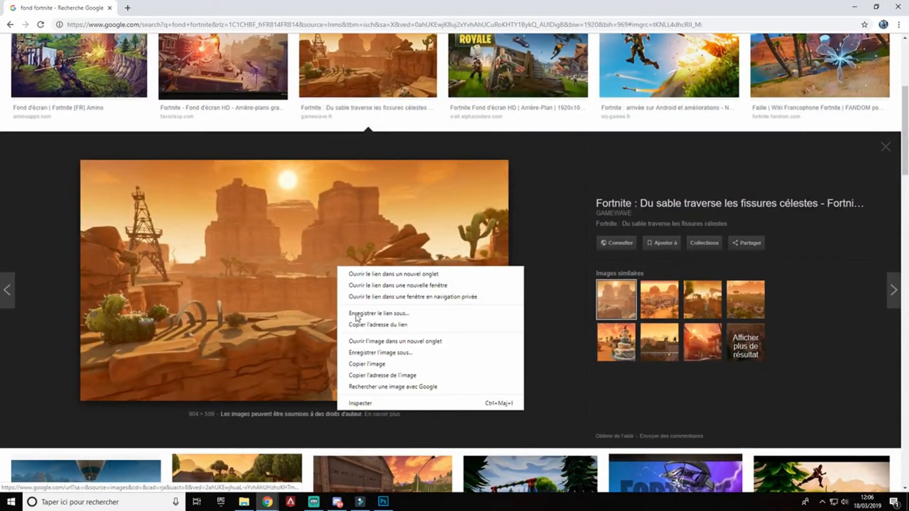
left_click(580, 204)
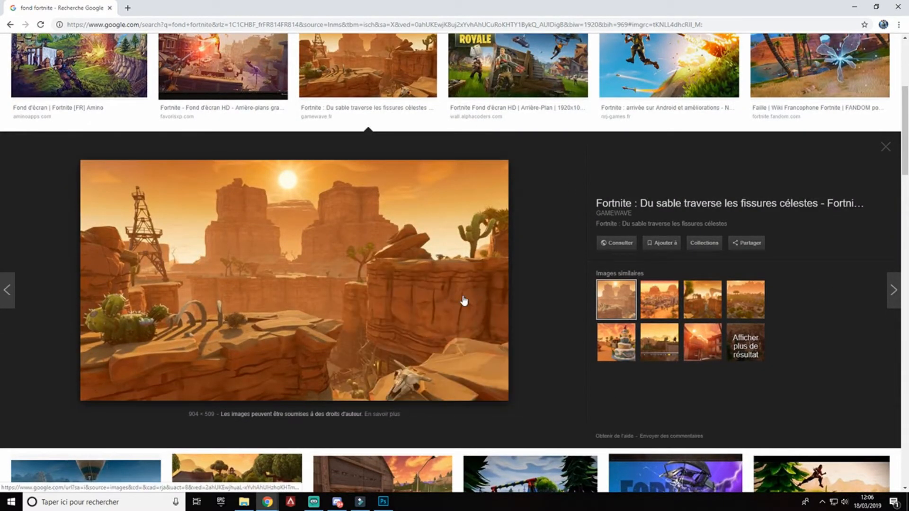
Step: Switch to Photoshop and place the FOND TUTO image from the TUTO MINIA folder into the document as an embedded background
left_click(384, 502)
left_click(29, 6)
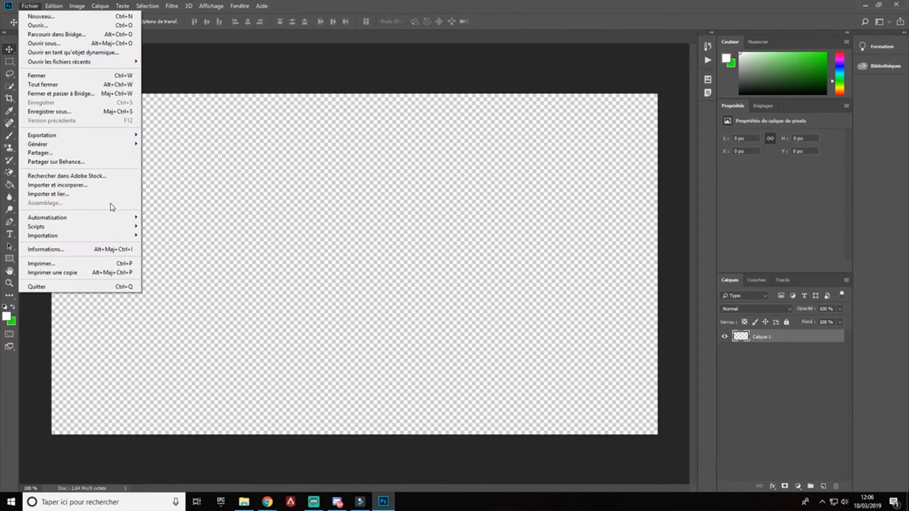
left_click(104, 185)
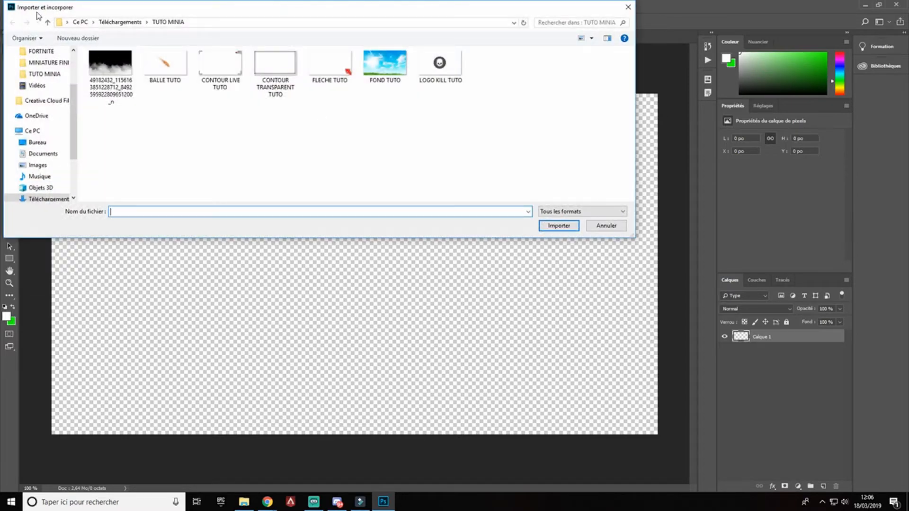
left_click(105, 23)
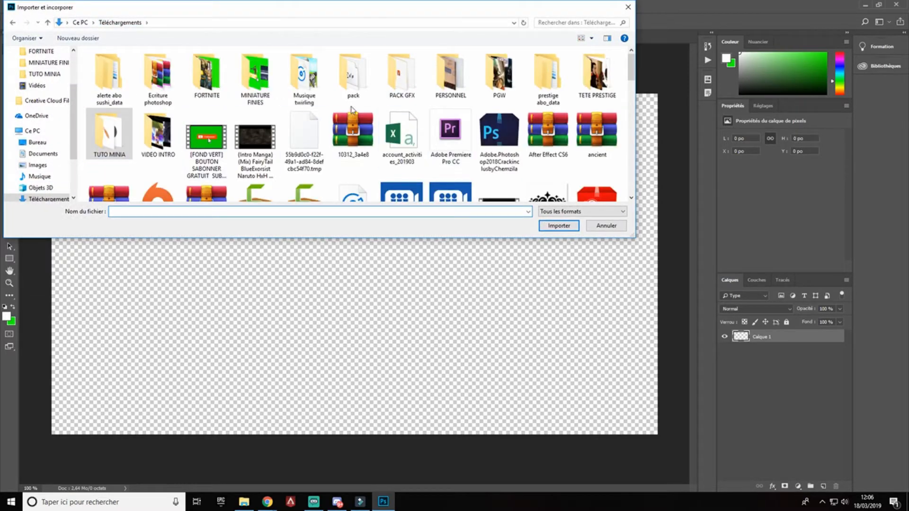
double_click(125, 137)
left_click(385, 79)
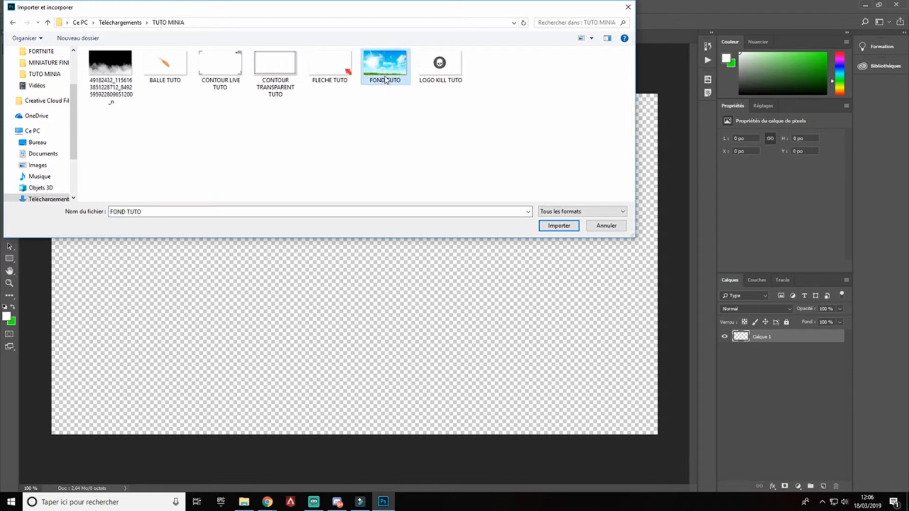
left_click(557, 226)
left_click(367, 22)
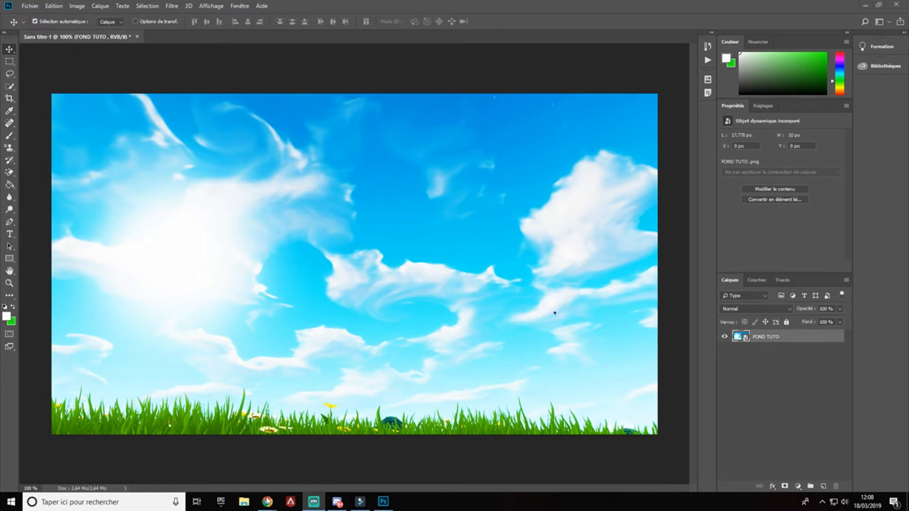
Step: Switch back to Chrome, search Google for "youtube" and open the YouTube site from the web results
left_click(303, 454)
scroll(549, 271, "up", 5)
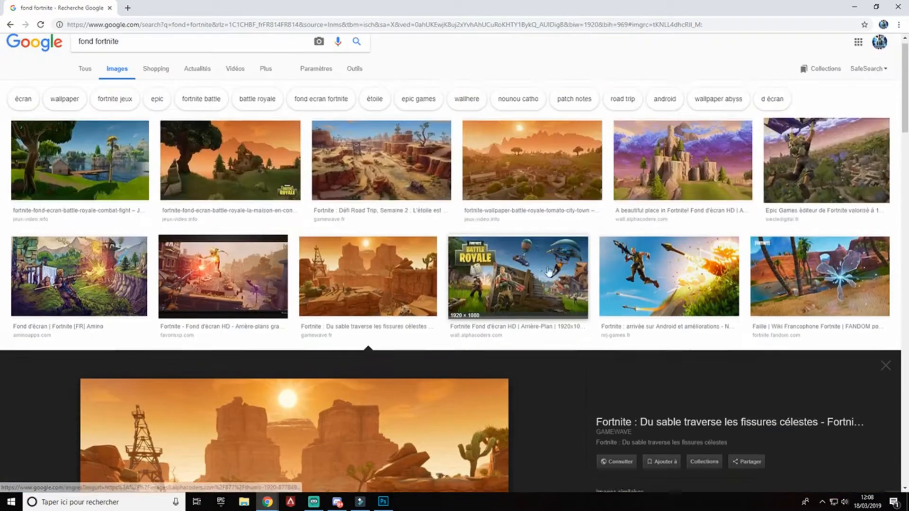
triple_click(113, 56)
type("y")
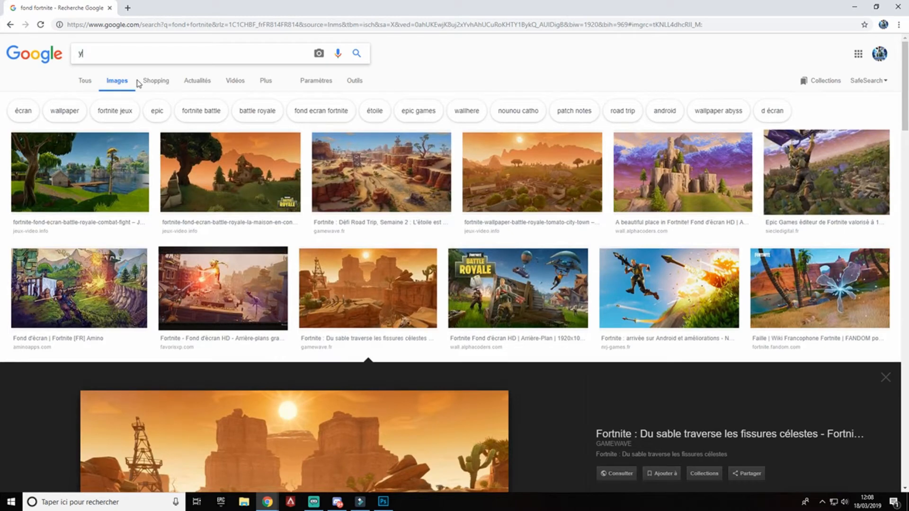
type("outube")
key("Return")
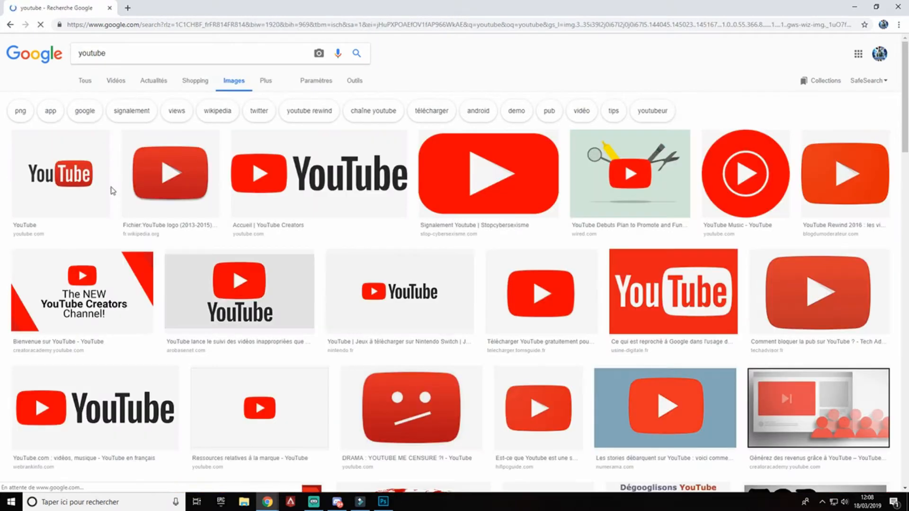
left_click(85, 81)
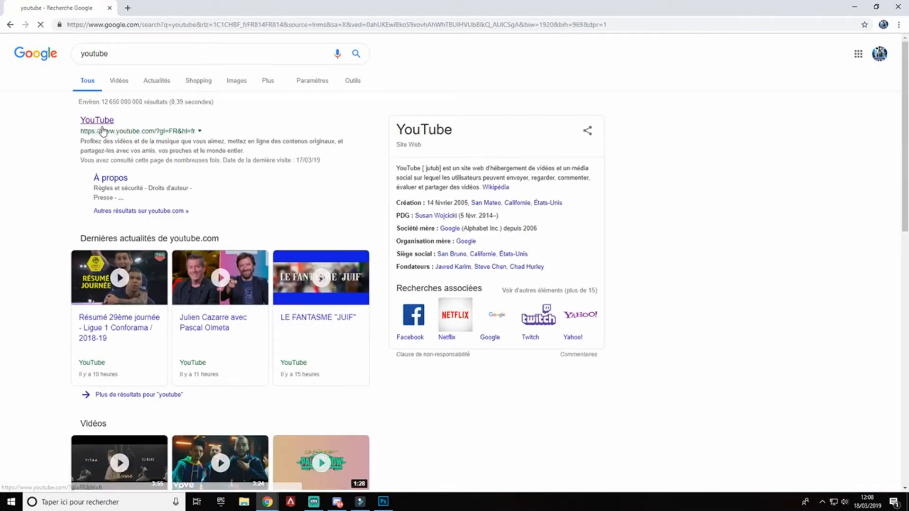
left_click(102, 131)
Step: Search YouTube for "pack gfx" and look through the suggested videos
left_click(357, 45)
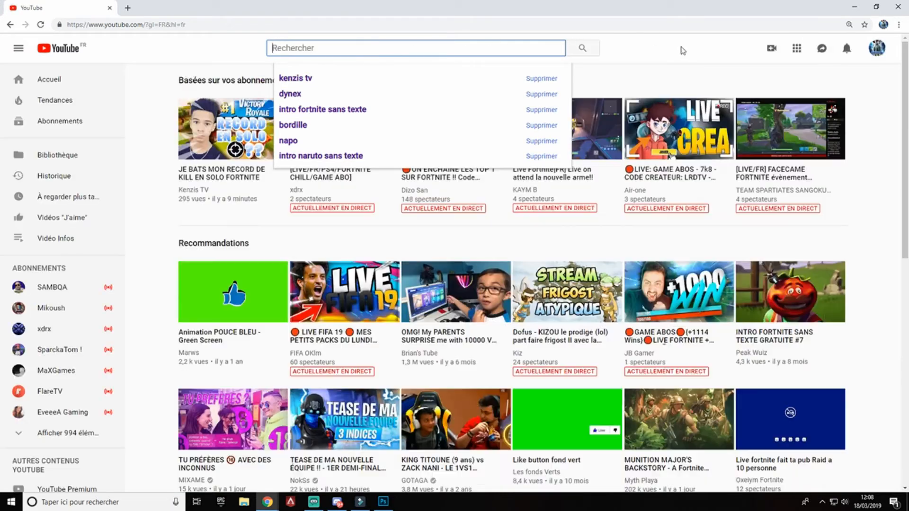
type("pack gfx")
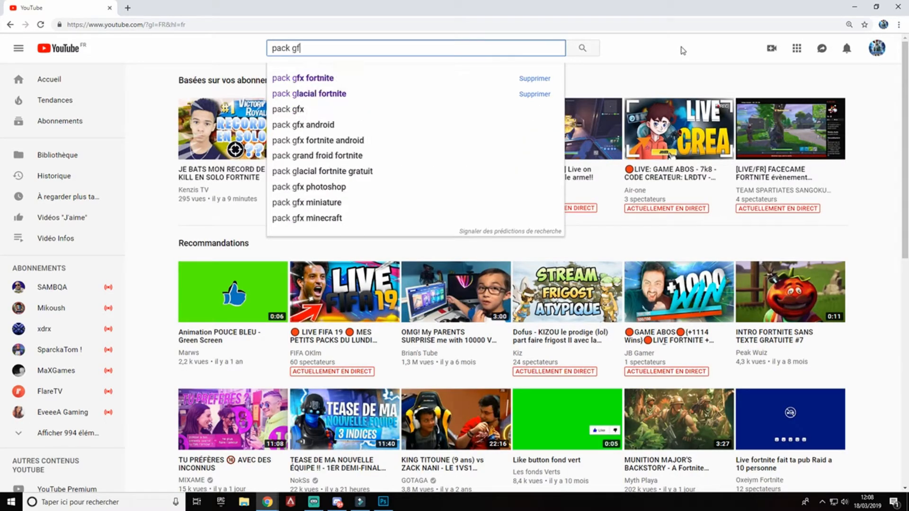
key("Return")
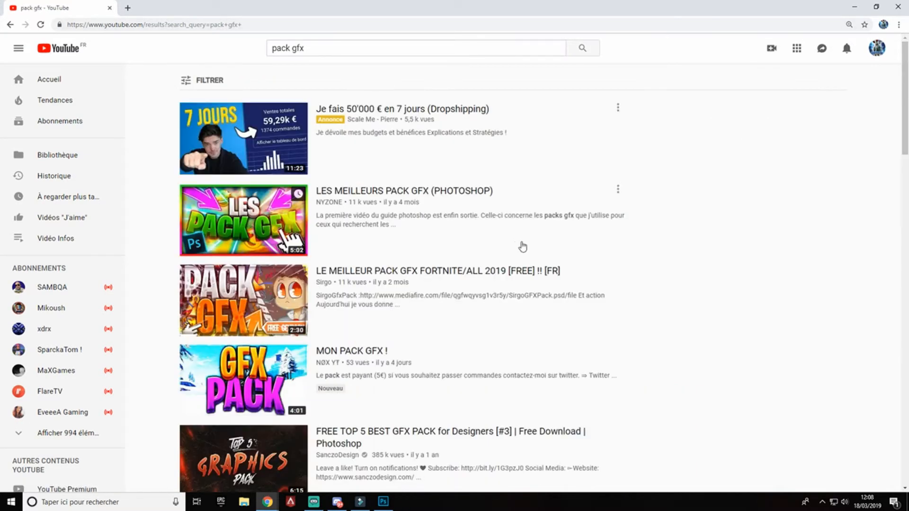
scroll(492, 284, "down", 3)
scroll(490, 272, "down", 1)
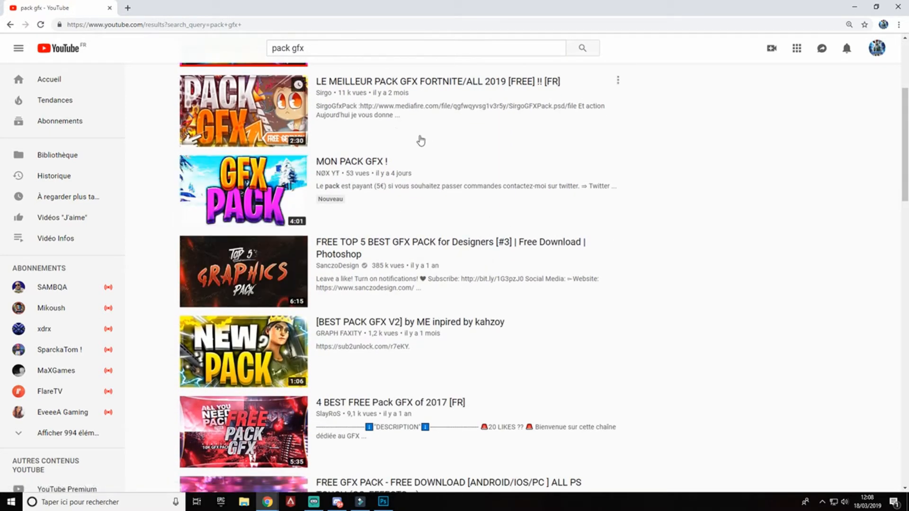
scroll(423, 134, "up", 2)
Step: Open the video "LE MEILLEUR PACK GFX FORTNITE/ALL 2019 [FREE] !! [FR]", skip ahead to preview the pack and pause playback
left_click(424, 224)
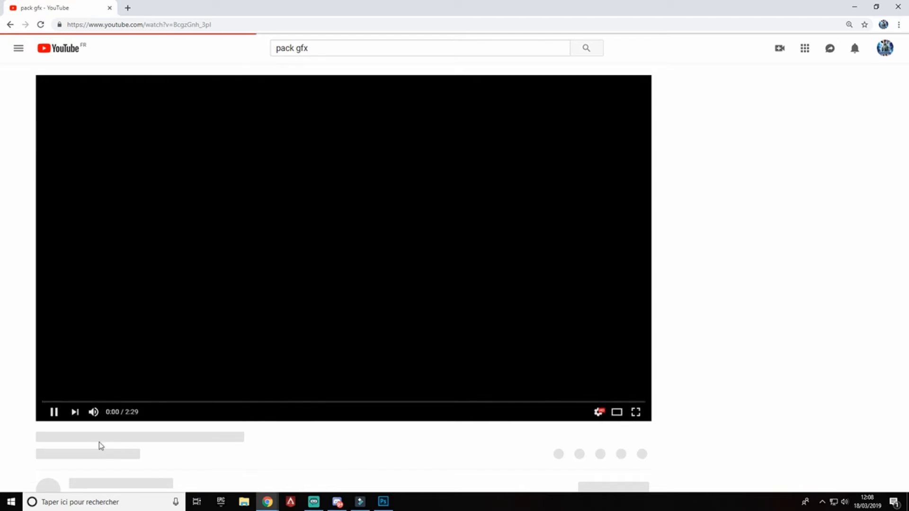
left_click_drag(102, 406, 184, 404)
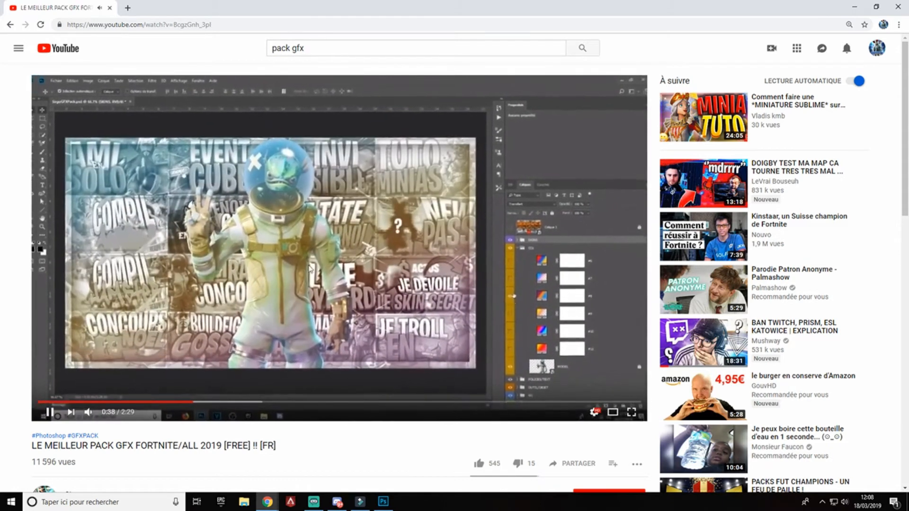
left_click(258, 402)
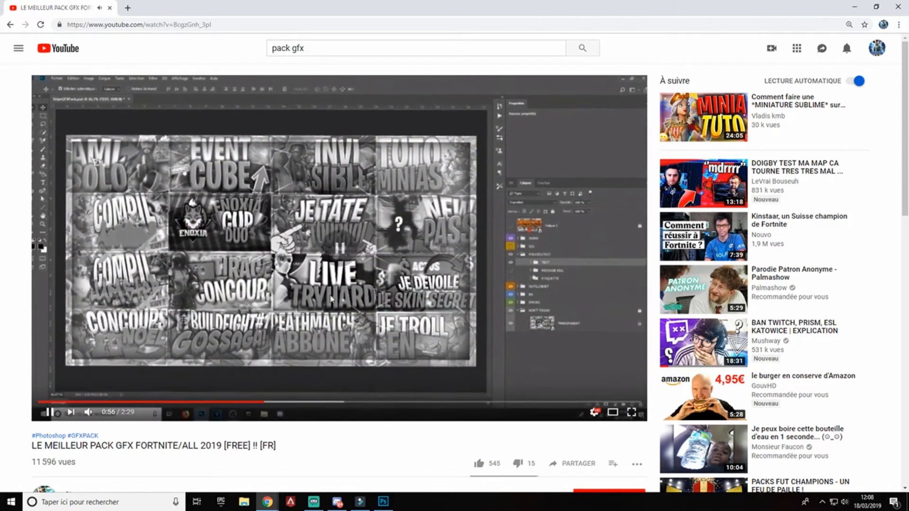
left_click(260, 389)
Step: Expand the video's description to examine the pack's download link, and return to the Photoshop document
scroll(101, 309, "down", 5)
scroll(101, 309, "down", 2)
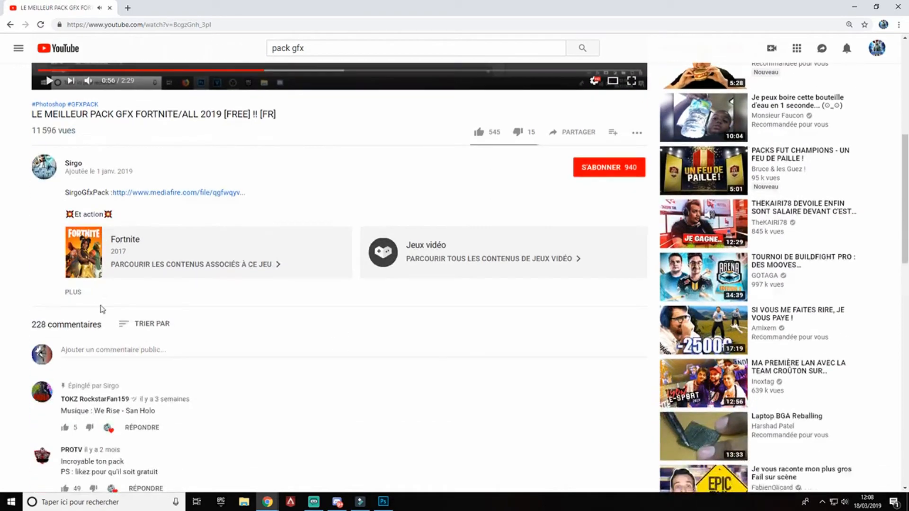
left_click(77, 294)
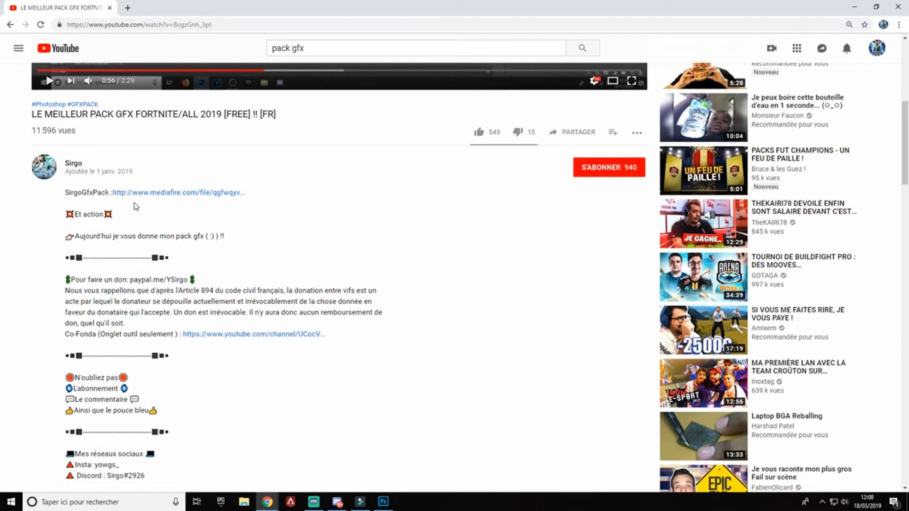
scroll(235, 221, "up", 7)
left_click(10, 24)
left_click(383, 502)
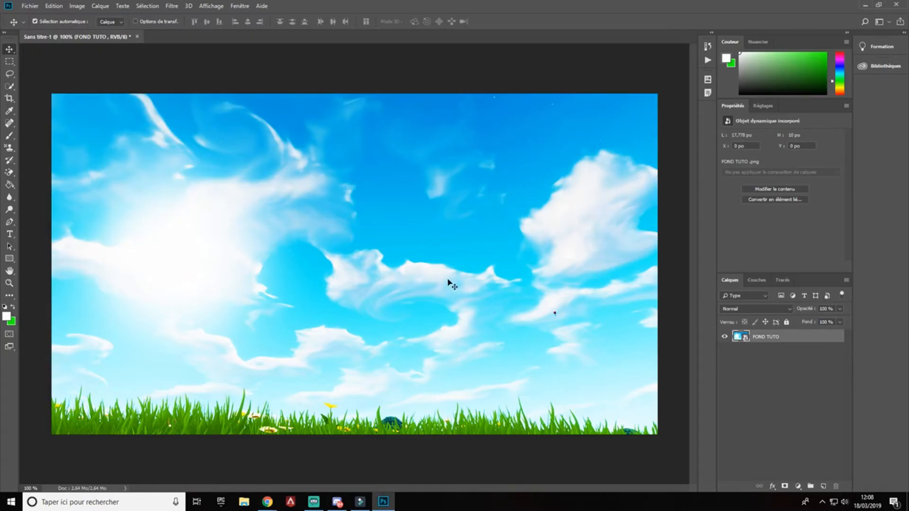
Step: Open KasynDesigns_Fortnite_3D_Thumbnail_Pack.psd from the PACK GFX folder in the downloads
left_click(31, 7)
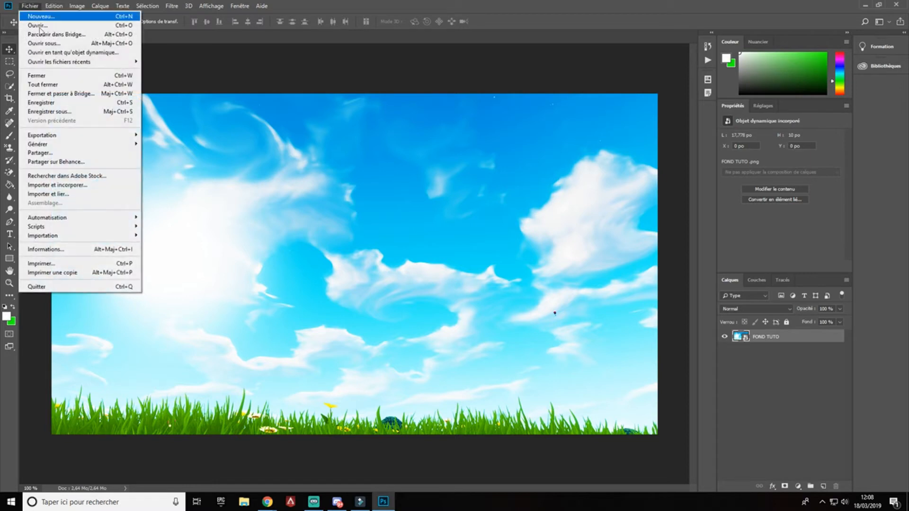
left_click(66, 26)
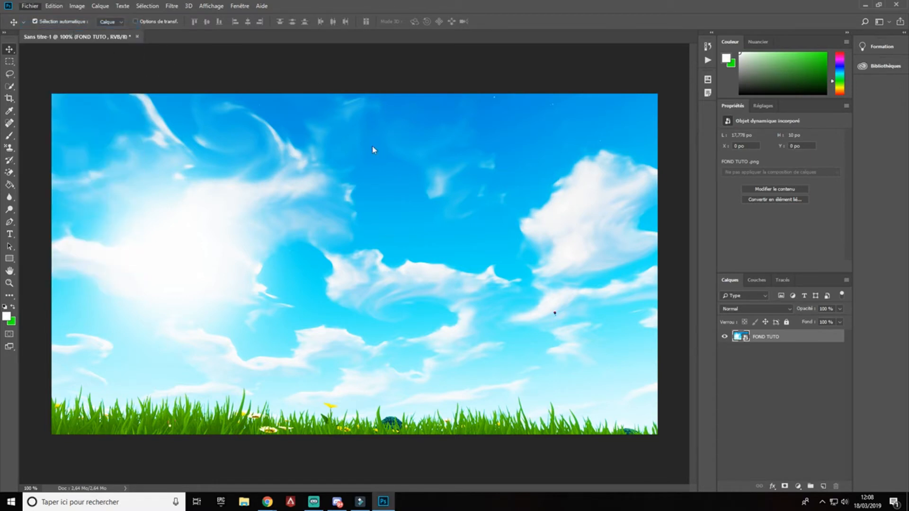
left_click(118, 22)
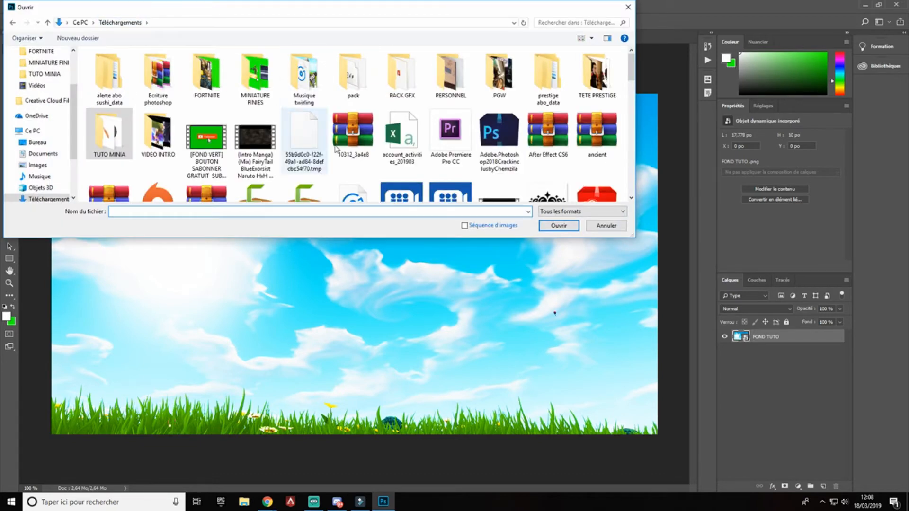
double_click(418, 83)
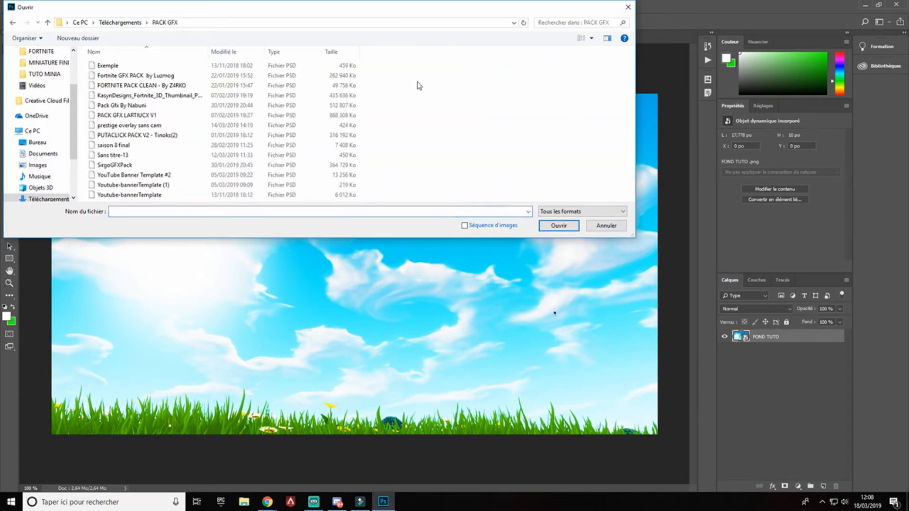
left_click(147, 96)
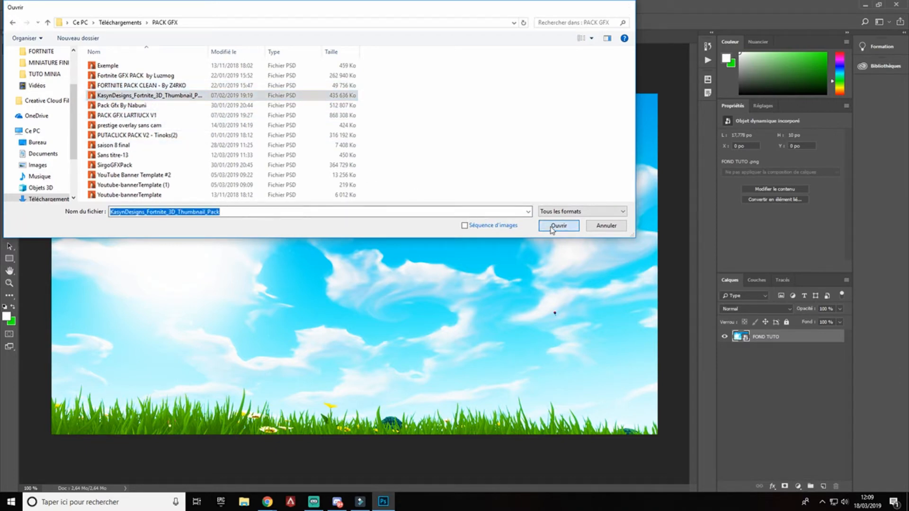
left_click(552, 226)
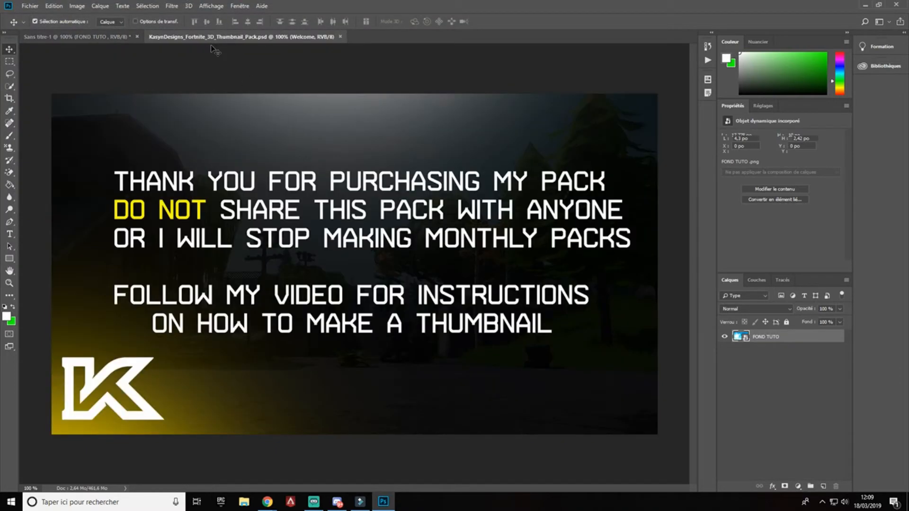
Step: Hide the pack's Welcome layer and Cinematics background, and look through the character folders in the 3D Custom Models group
left_click(724, 336)
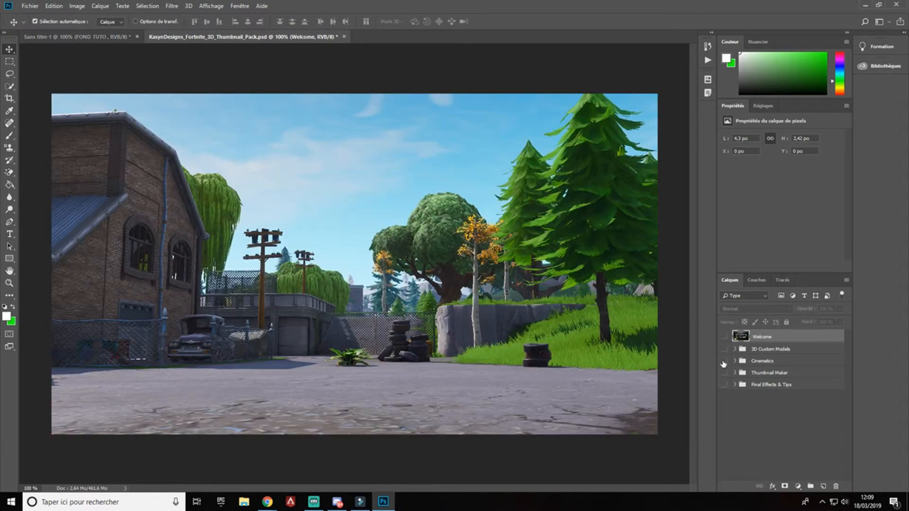
left_click(724, 361)
left_click(735, 349)
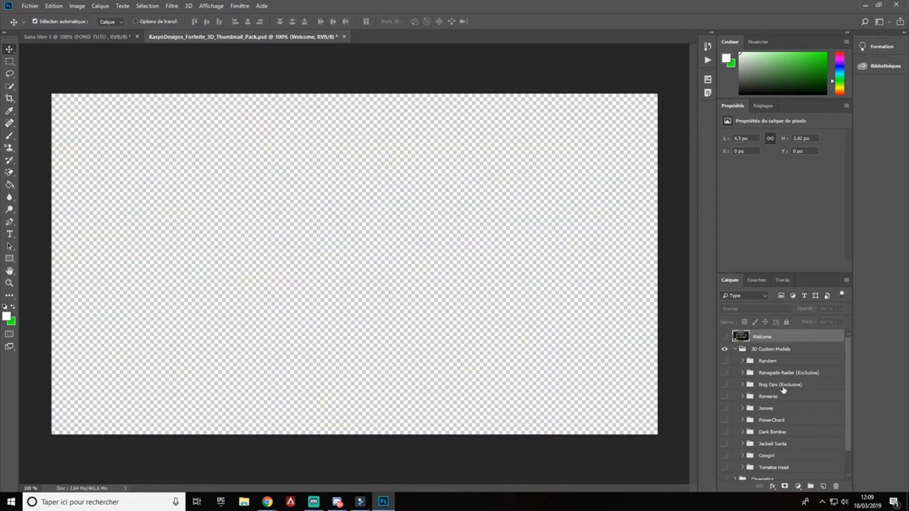
left_click(739, 350)
left_click(735, 349)
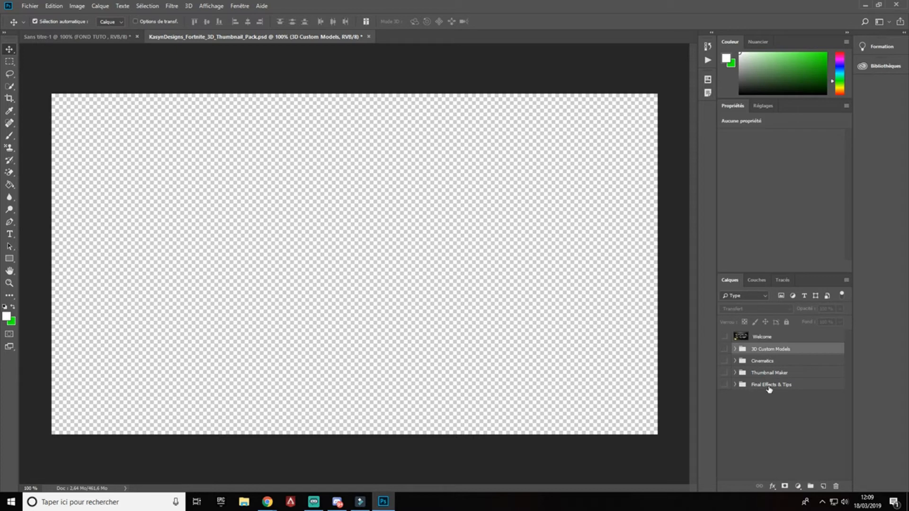
Step: Expand the 3D Custom Models group, and turn on and expand its Renegade Raider (Exclusive) folder
left_click(735, 349)
left_click(739, 361)
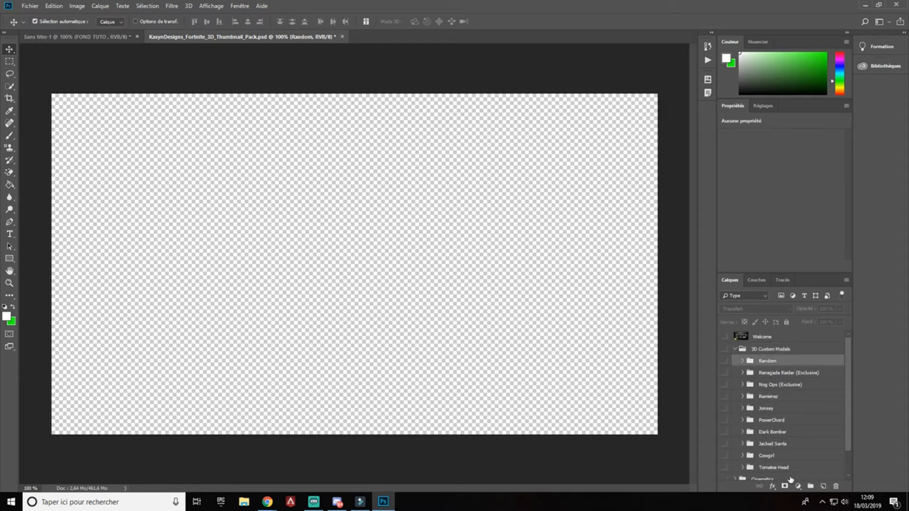
left_click(725, 372)
left_click(742, 373)
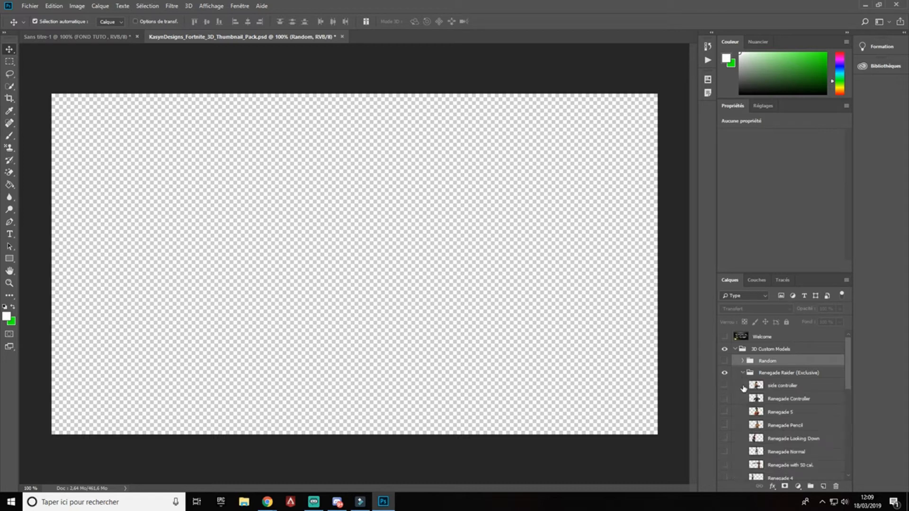
Step: Preview the Renegade Raider poses one at a time, from side controller down to Renegade with 50 cal
left_click(725, 386)
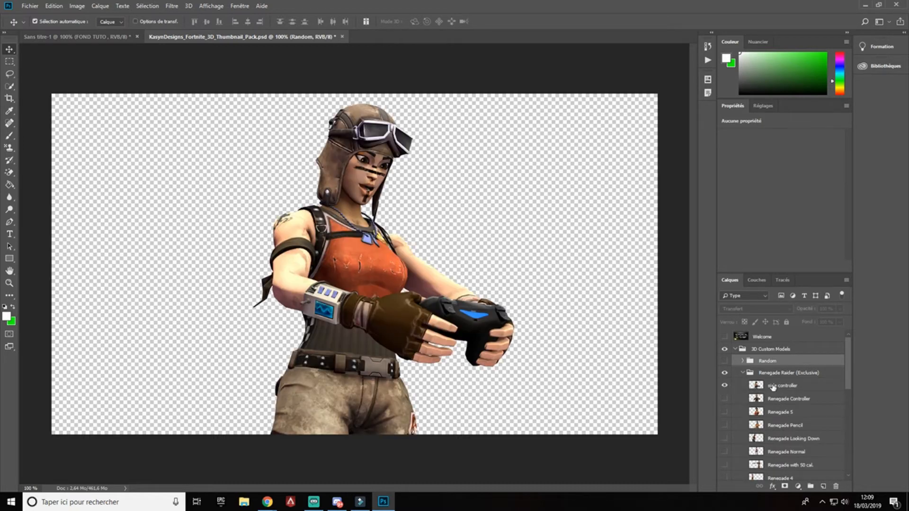
left_click(724, 386)
left_click(724, 398)
left_click(724, 398)
left_click(723, 411)
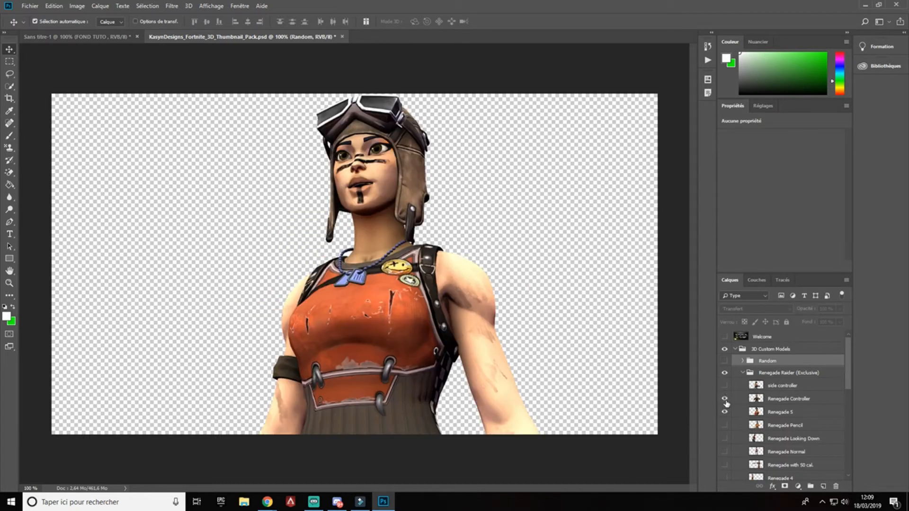
left_click(725, 399)
left_click(726, 412)
left_click(723, 411)
left_click(724, 412)
left_click(726, 425)
left_click(726, 427)
left_click(724, 439)
left_click(724, 439)
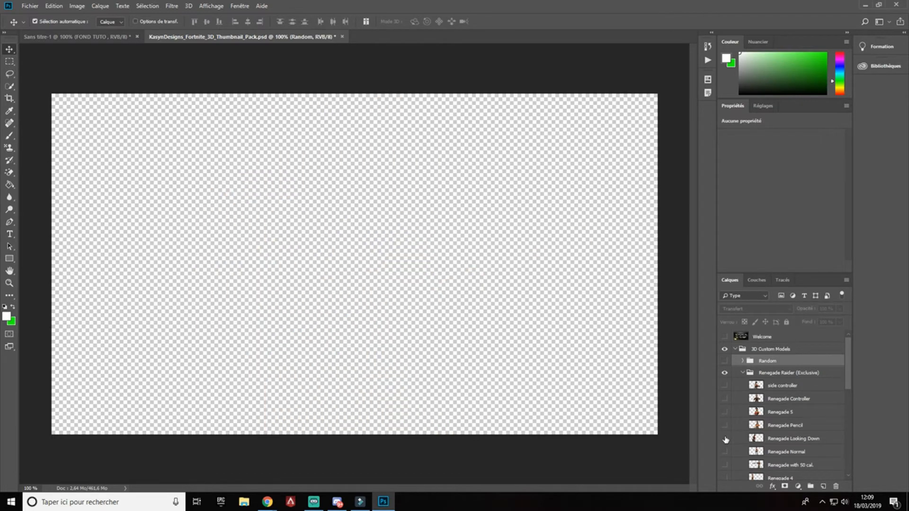
scroll(724, 436, "down", 2)
left_click(724, 425)
left_click(724, 438)
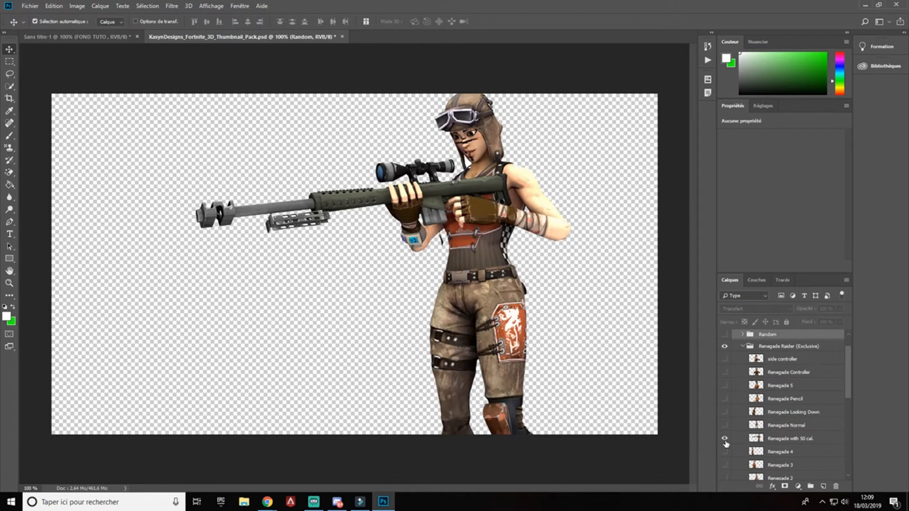
left_click(726, 440)
Step: Show the side controller pose of the Renegade Raider and select its layer
left_click(724, 360)
left_click(778, 359)
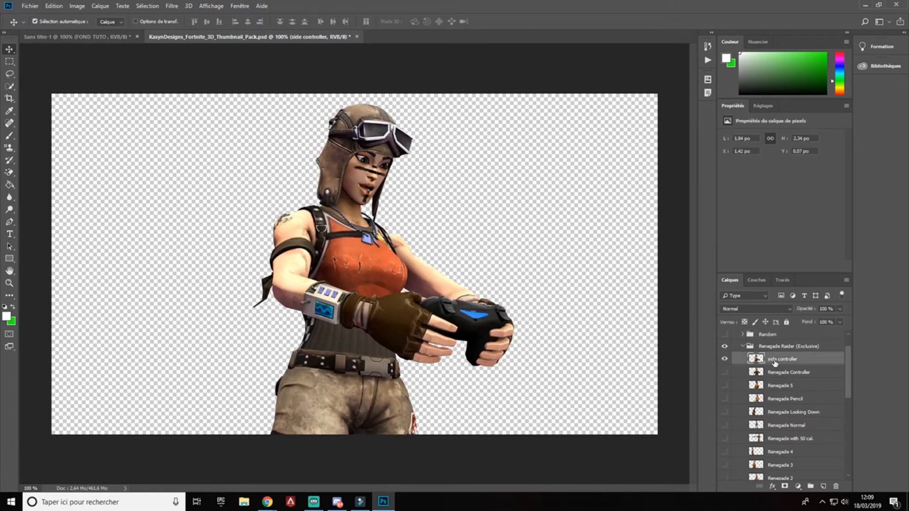
right_click(778, 359)
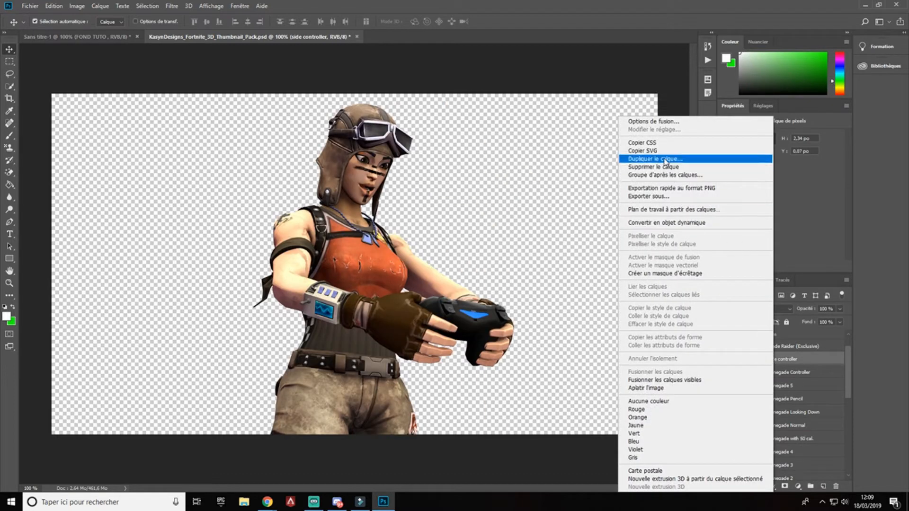
left_click(795, 362)
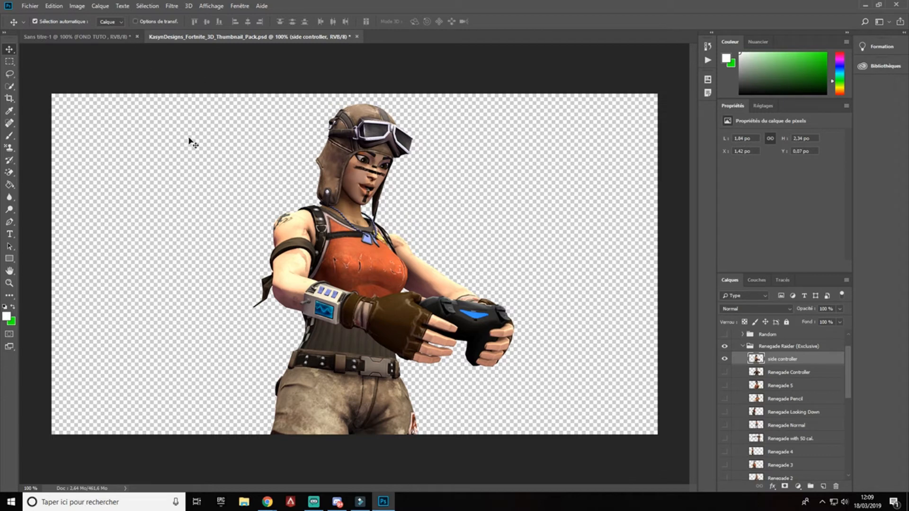
left_click(75, 37)
left_click(215, 37)
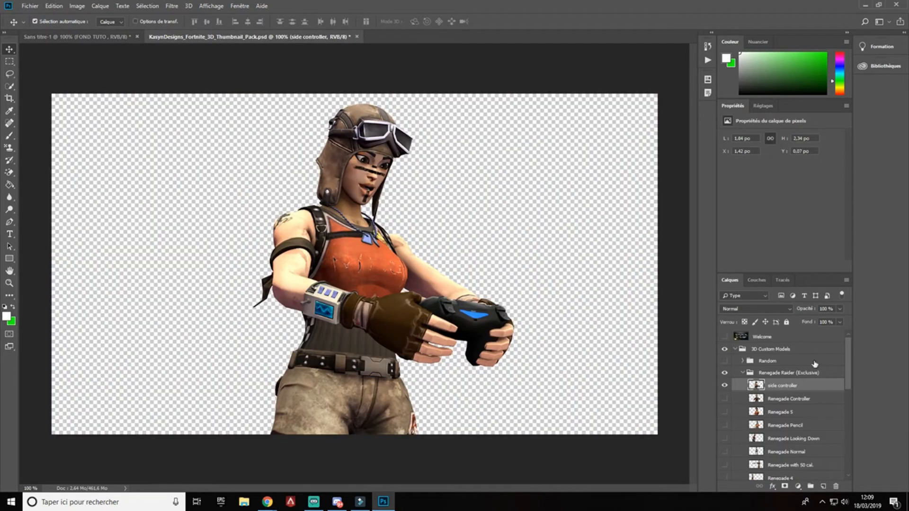
Step: Duplicate the side controller layer into the Sans titre-1 document and switch to that document
right_click(786, 387)
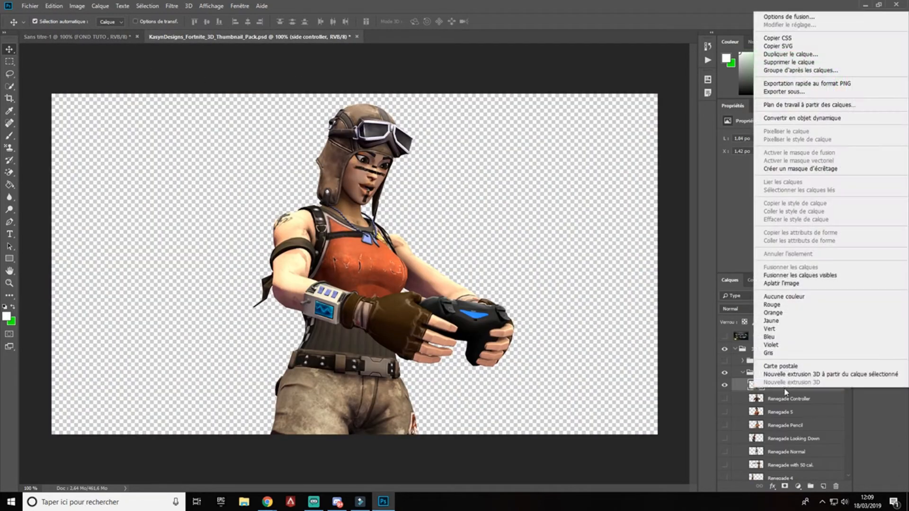
left_click(798, 55)
left_click(392, 175)
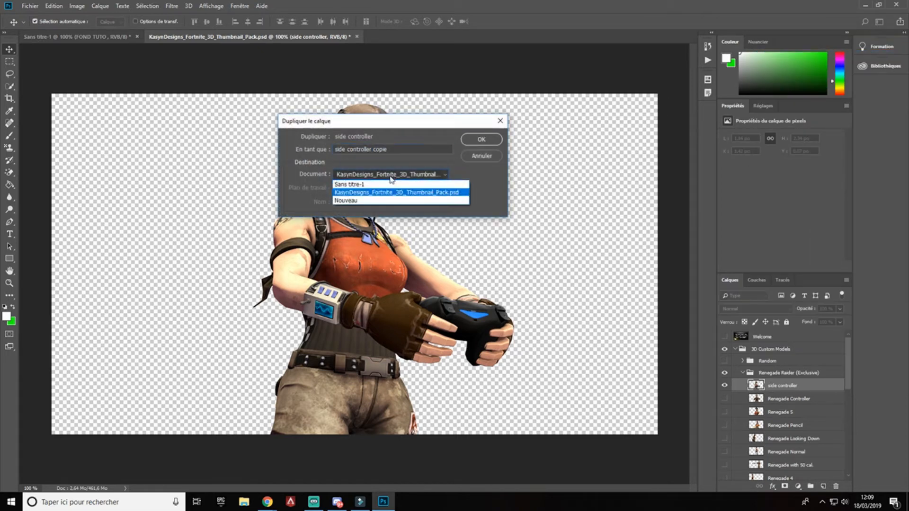
left_click(385, 185)
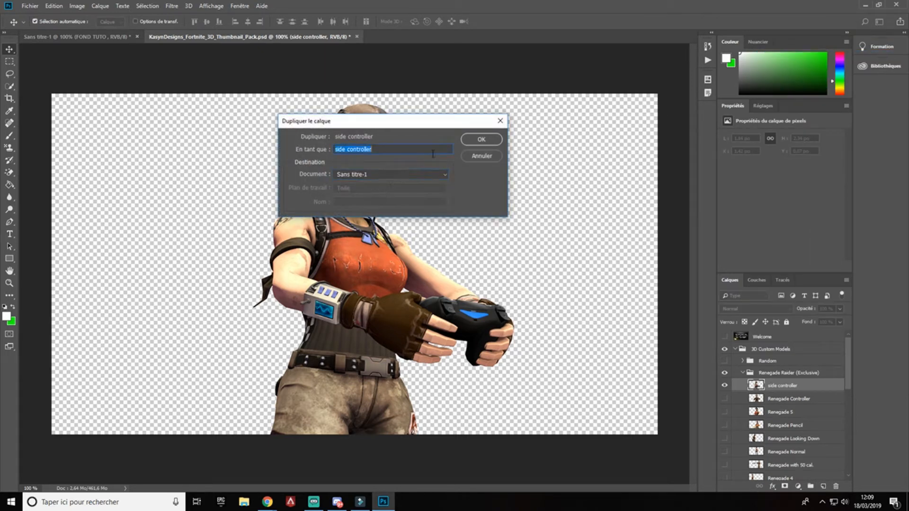
left_click(481, 140)
left_click(120, 37)
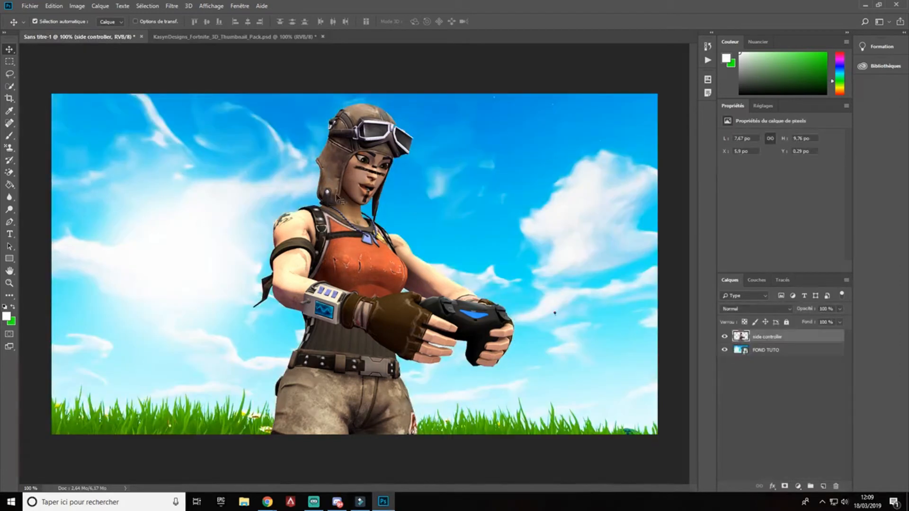
Step: Move the character to the left side of the thumbnail, its legs meeting the lower edge of the canvas
left_click_drag(387, 302, 179, 292)
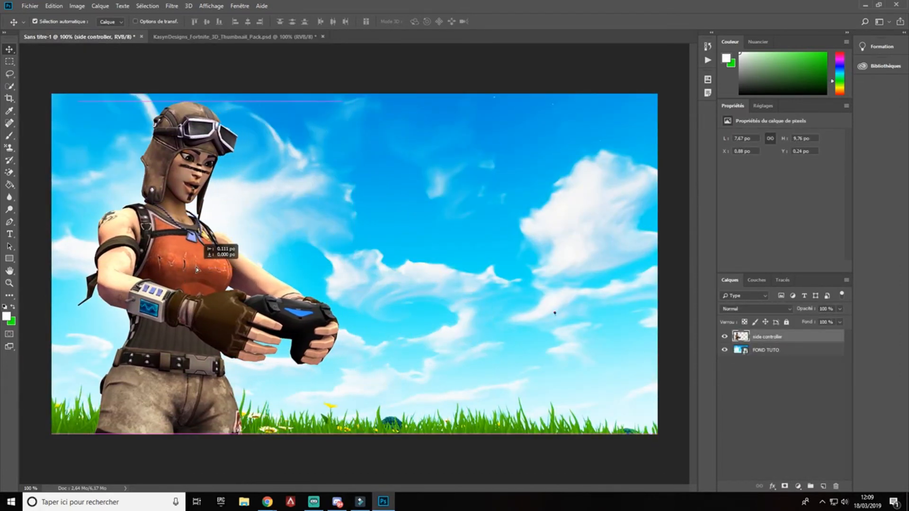
left_click_drag(230, 213, 226, 214)
left_click_drag(201, 259, 217, 261)
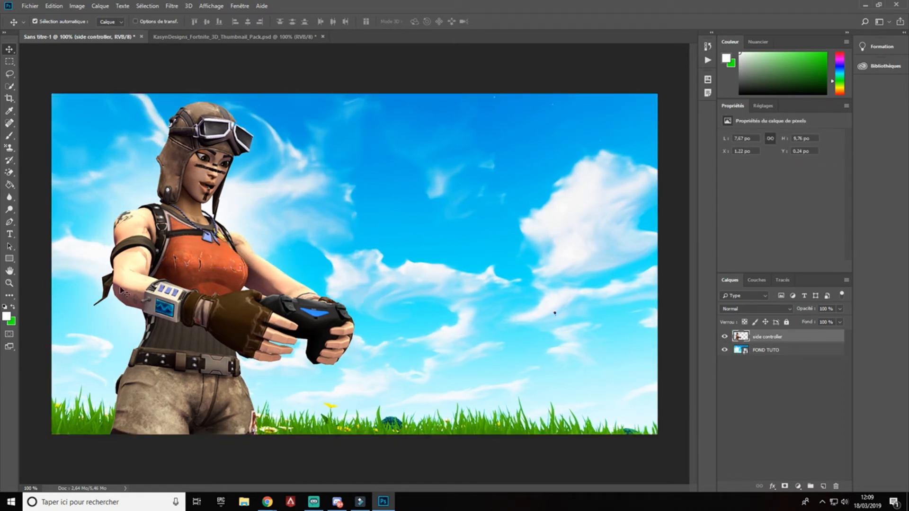
Step: Add a drop shadow with its spread at about 60% and an outer glow to the side controller layer
double_click(810, 341)
left_click(479, 76)
double_click(797, 337)
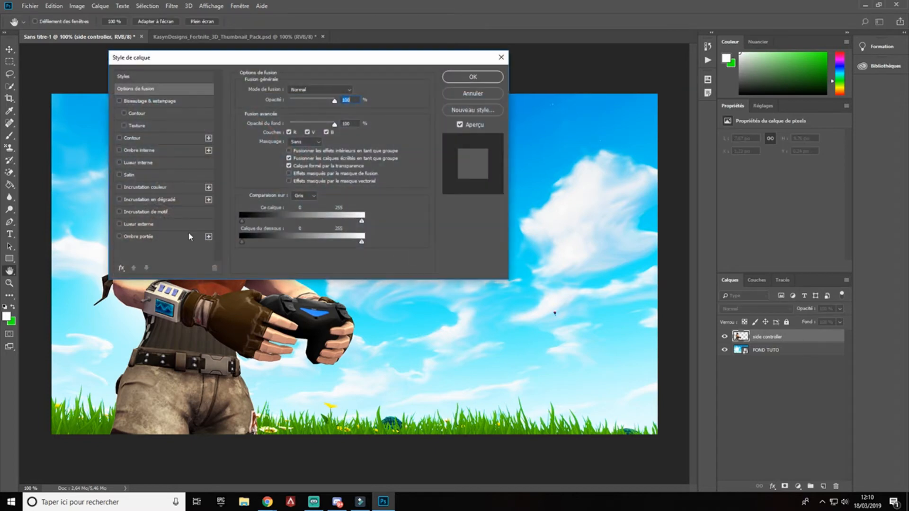
left_click(156, 236)
left_click_drag(355, 59, 602, 65)
mouse_move(545, 150)
left_mouse_down()
mouse_move(568, 158)
mouse_move(559, 158)
left_mouse_up()
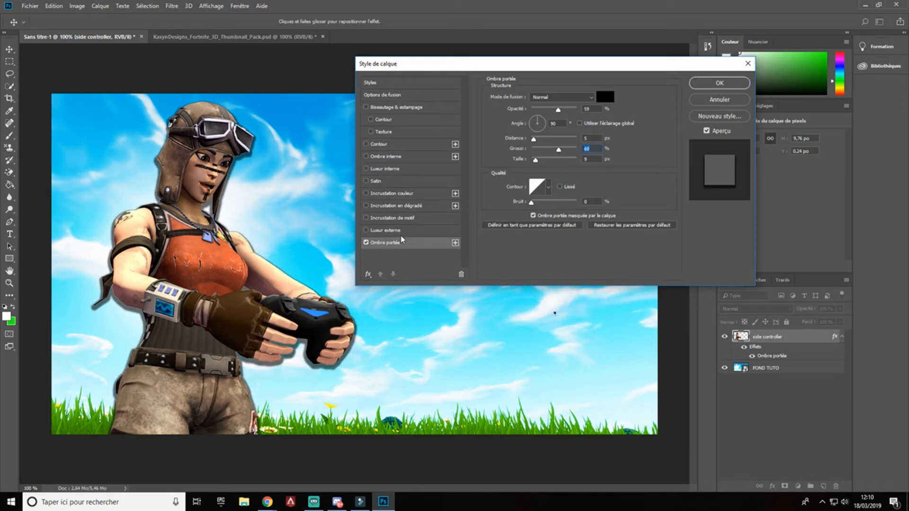
left_click(366, 231)
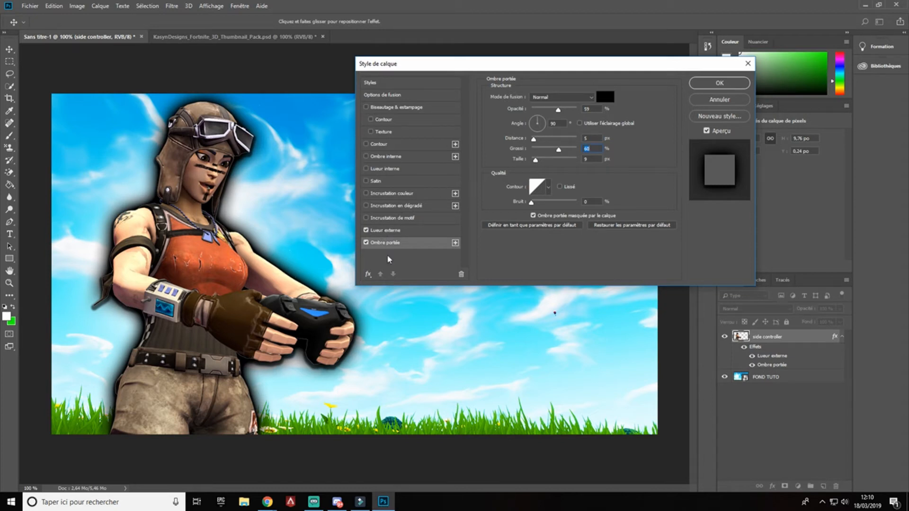
Step: Try a 5 px outside stroke on the character in white (ffffff) and red (ff0000), and switch the stroke off
left_click(366, 144)
left_click(423, 144)
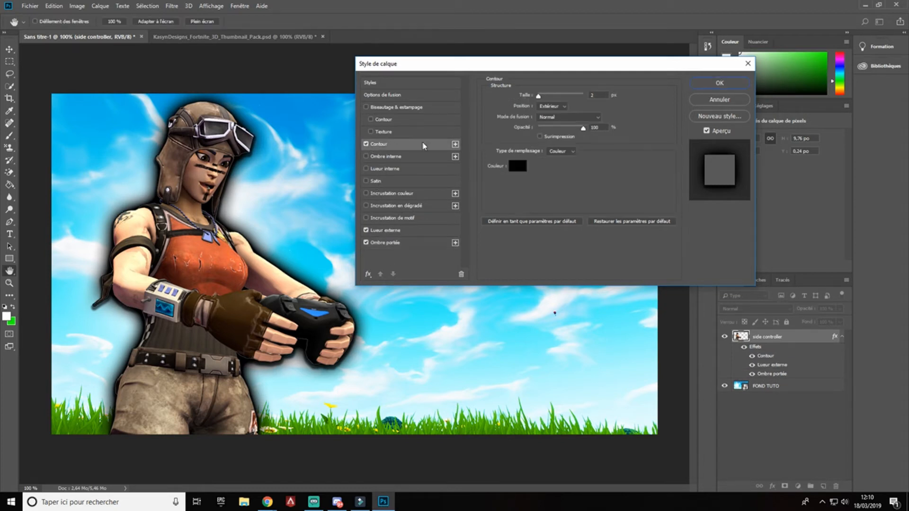
left_click(530, 95)
type("5")
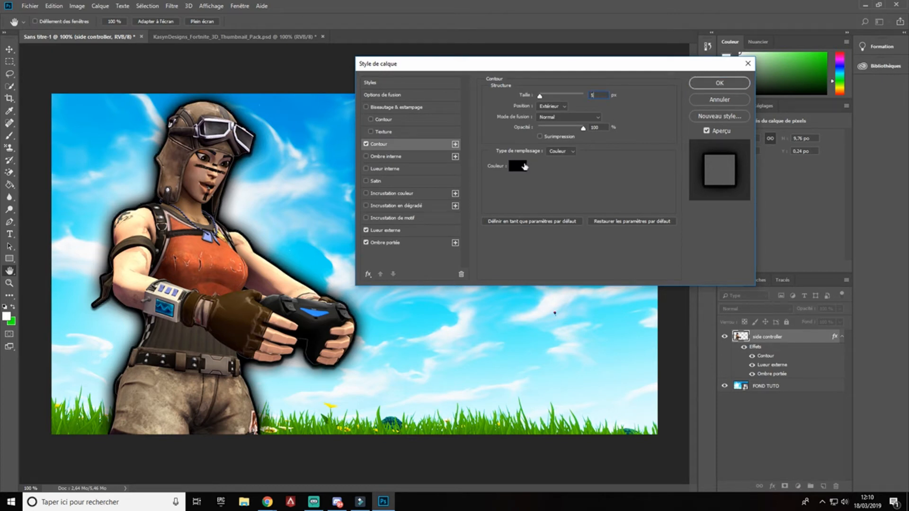
left_click(518, 166)
type("ffffff")
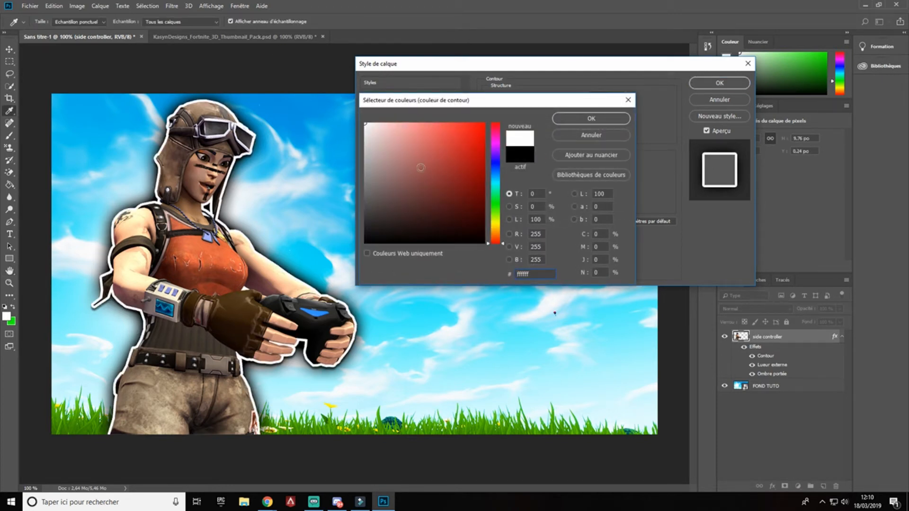
type("ff0000")
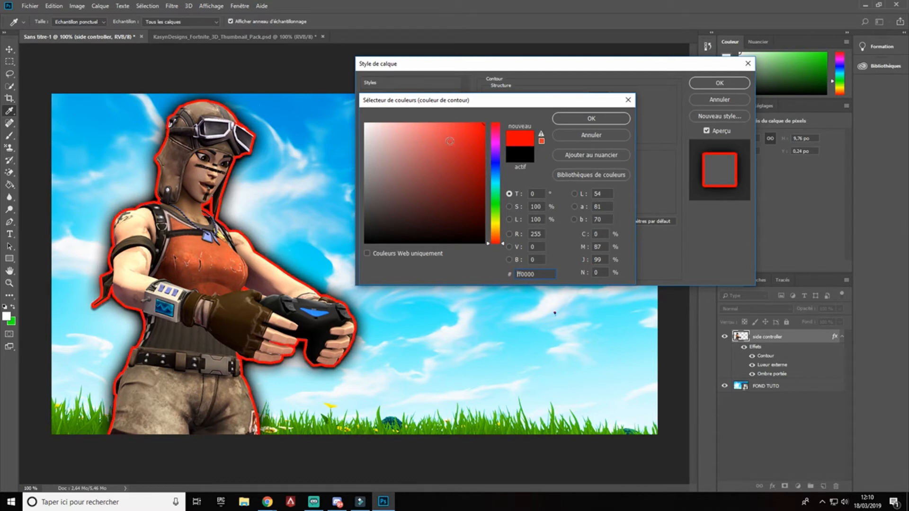
left_click_drag(451, 141, 304, 84)
left_click(588, 139)
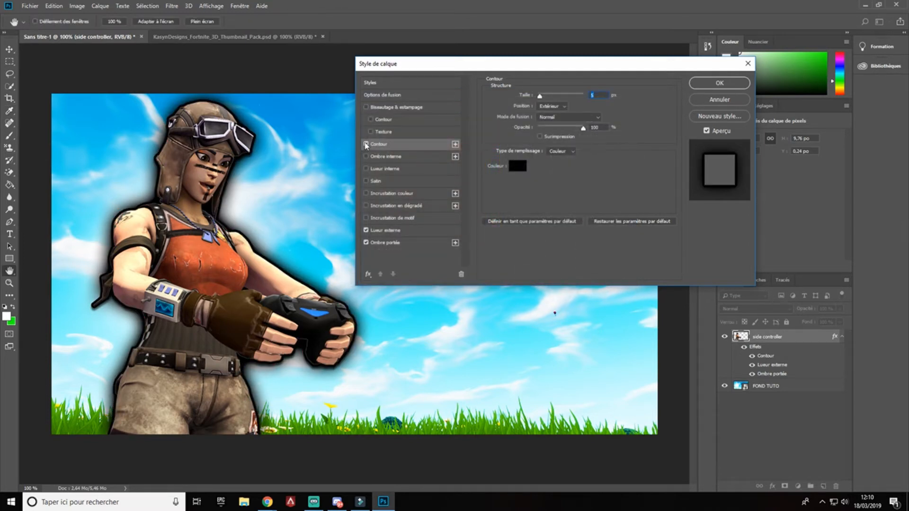
left_click(366, 144)
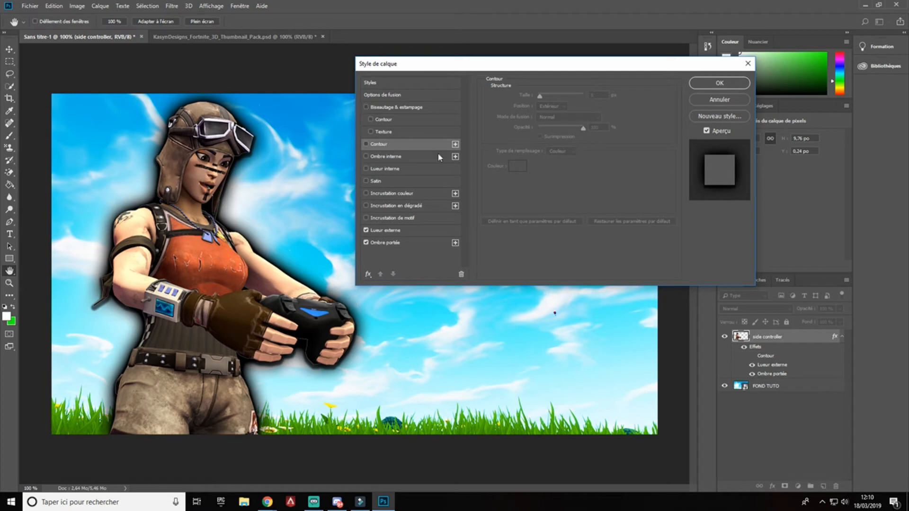
Step: Try the inner shadow, inner glow and gradient overlay on the character, switch them off, and apply the layer style
left_click(366, 156)
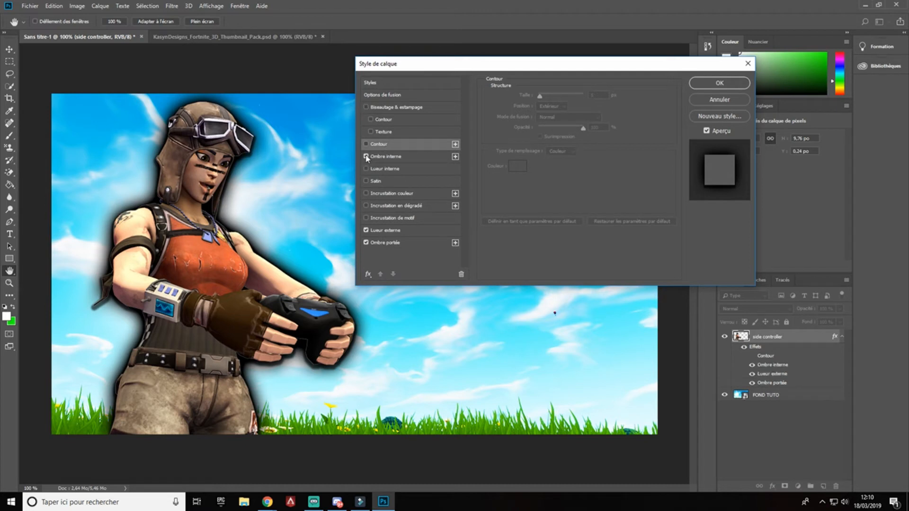
left_click(366, 157)
left_click(366, 169)
left_click(366, 169)
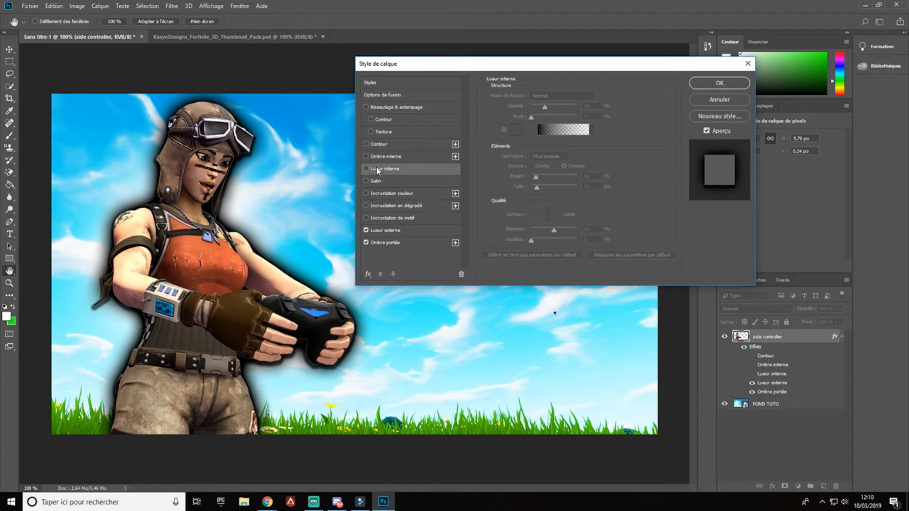
left_click(366, 206)
left_click(366, 206)
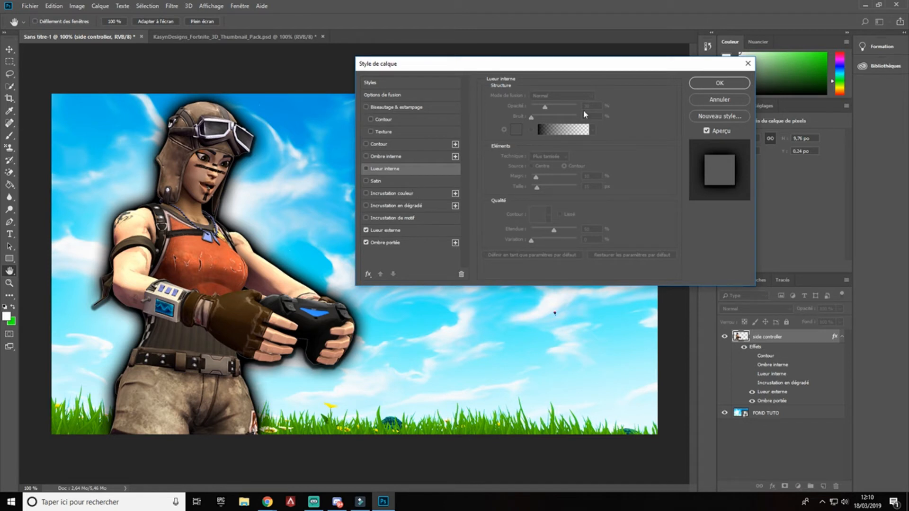
left_click(696, 86)
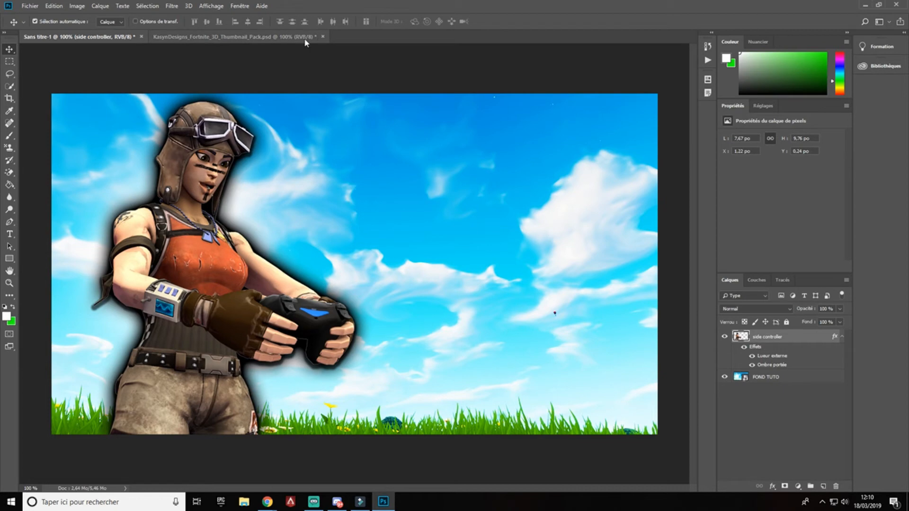
Step: Close the KasynDesigns_Fortnite_3D_Thumbnail_Pack document without saving its changes
left_click(318, 38)
left_click(321, 37)
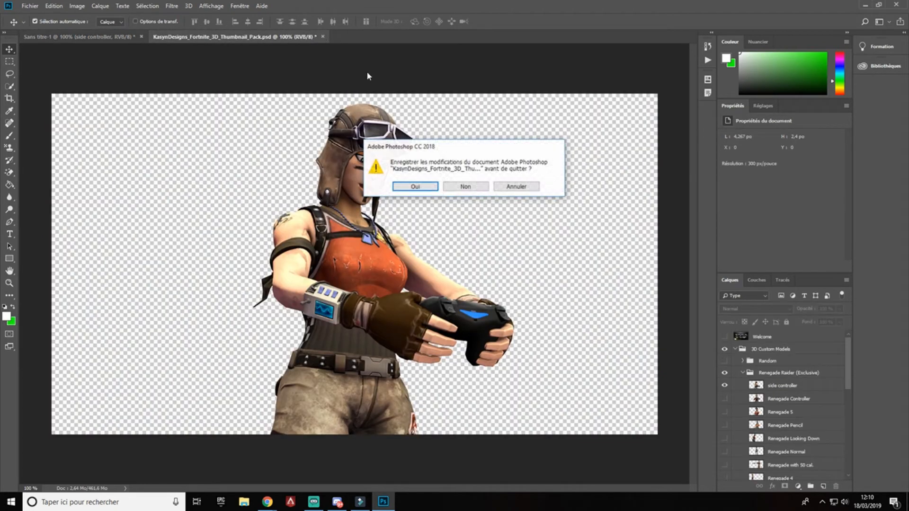
left_click(453, 187)
Step: Open the SirgoGFXPack PSD file from the PACK GFX folder
left_click(29, 5)
left_click(38, 27)
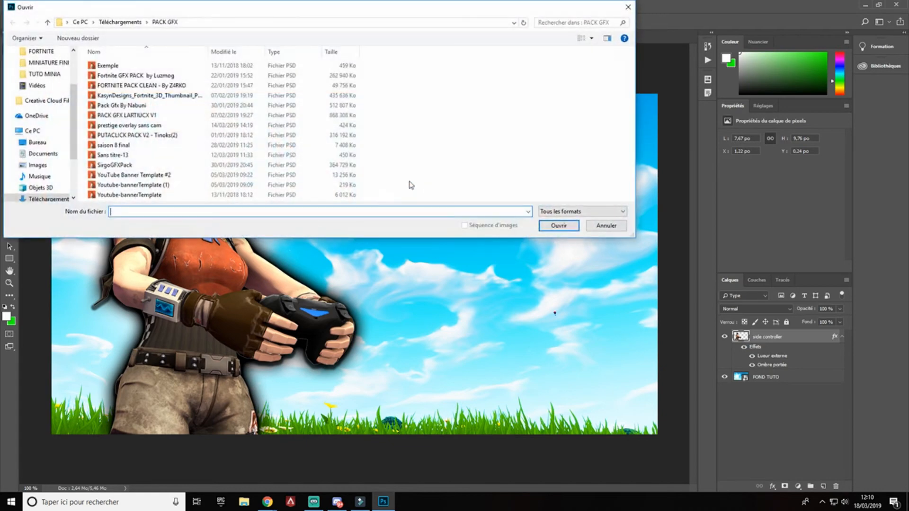
left_click(153, 115)
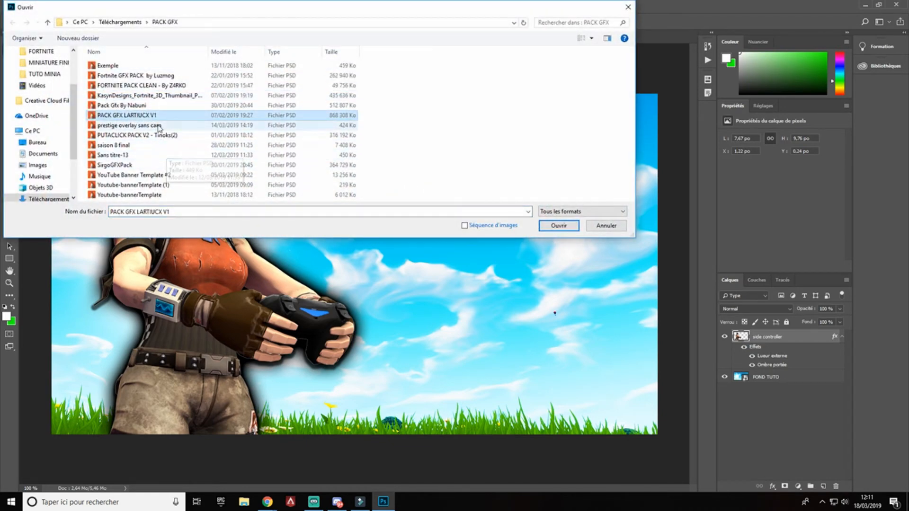
left_click(133, 168)
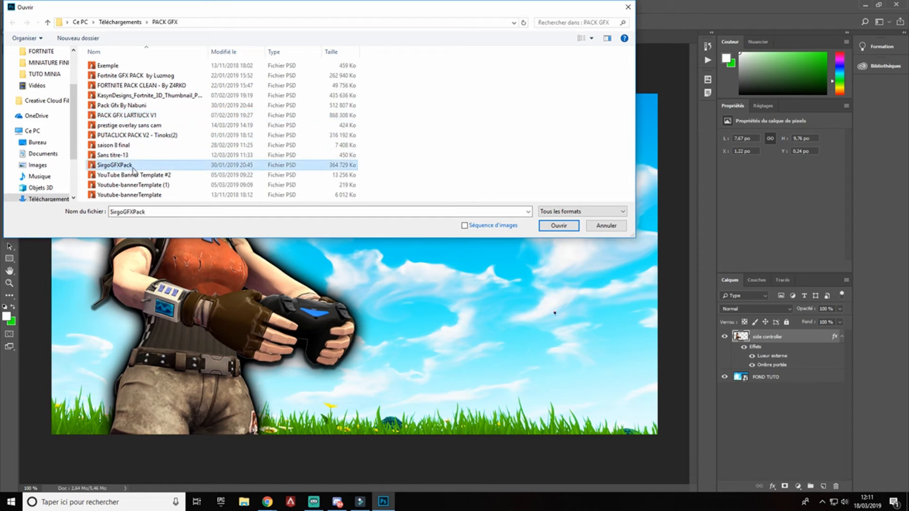
left_click(557, 226)
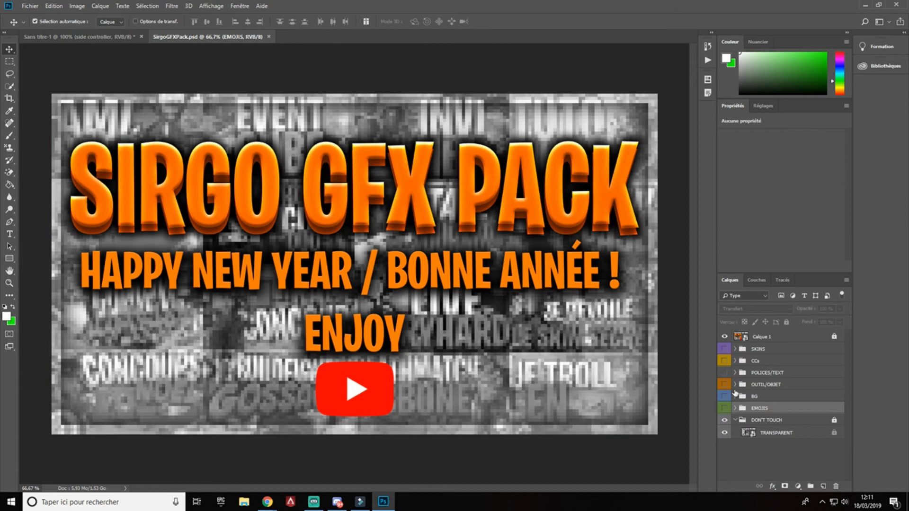
Step: Hide the Calque 1 cover layer and the TRANSPARENT layer in the DON'T TOUCH group
left_click(724, 336)
left_click(724, 433)
left_click(724, 433)
left_click(724, 419)
left_click(724, 433)
left_click(724, 432)
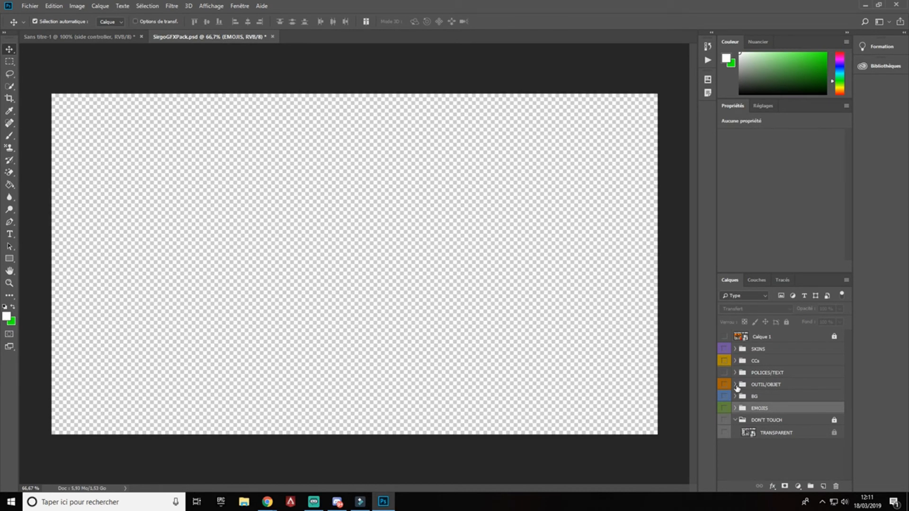
Step: Show the TRANSPARENT frame layer in the OUTIL/OBJET group and duplicate it into the Sans titre-1 document
left_click(735, 384)
scroll(741, 384, "down", 2)
scroll(763, 390, "down", 3)
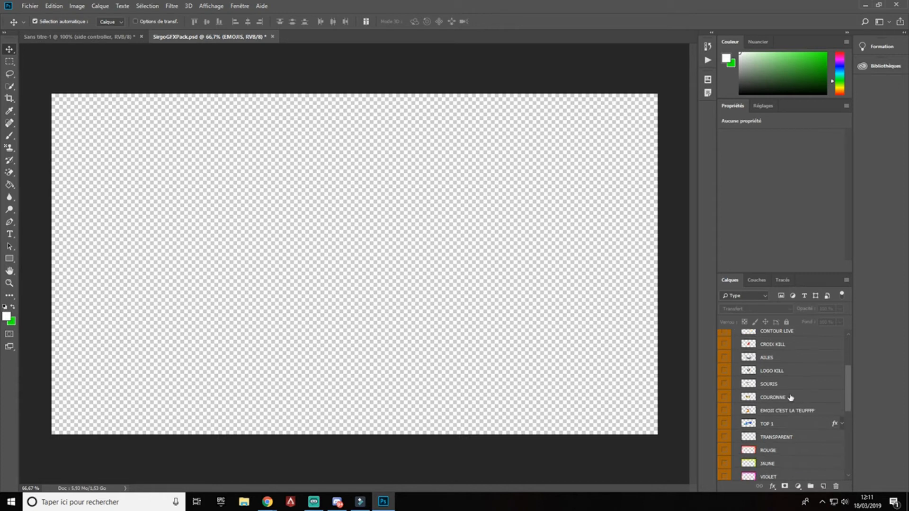
left_click(724, 397)
right_click(771, 402)
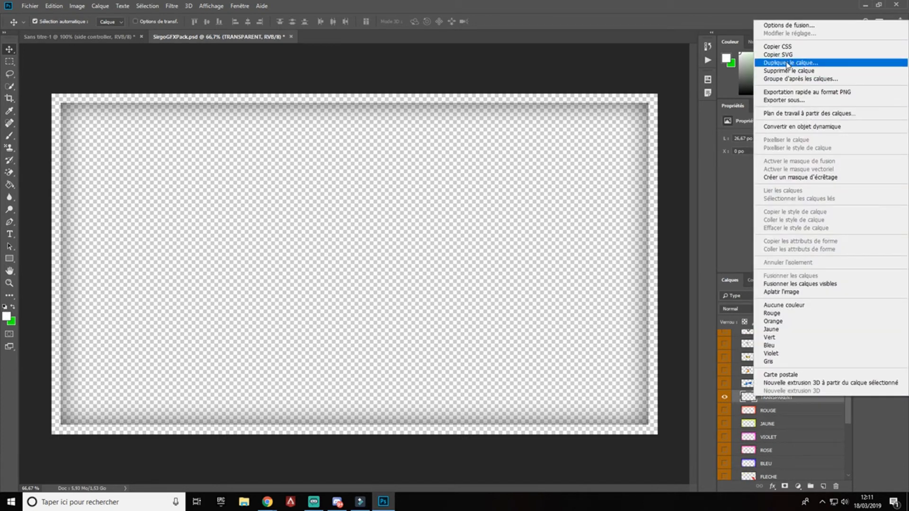
left_click(787, 63)
left_click(415, 174)
left_click(412, 181)
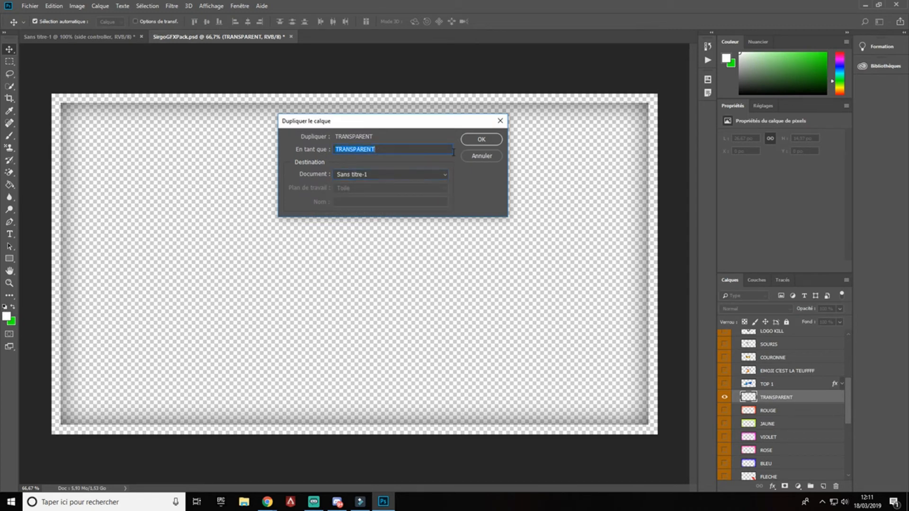
key("Return")
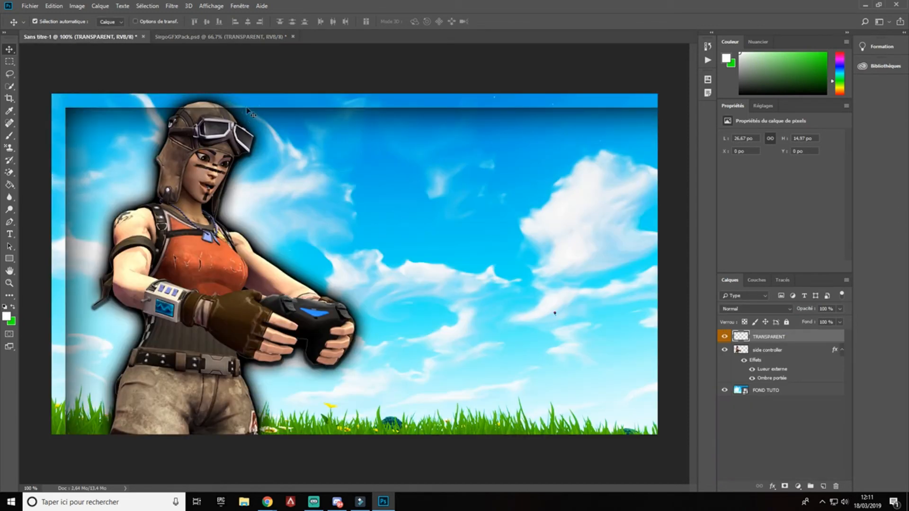
Step: Scale the TRANSPARENT frame layer to about 66.8% so its border fits the edges of the thumbnail canvas
left_click(246, 110)
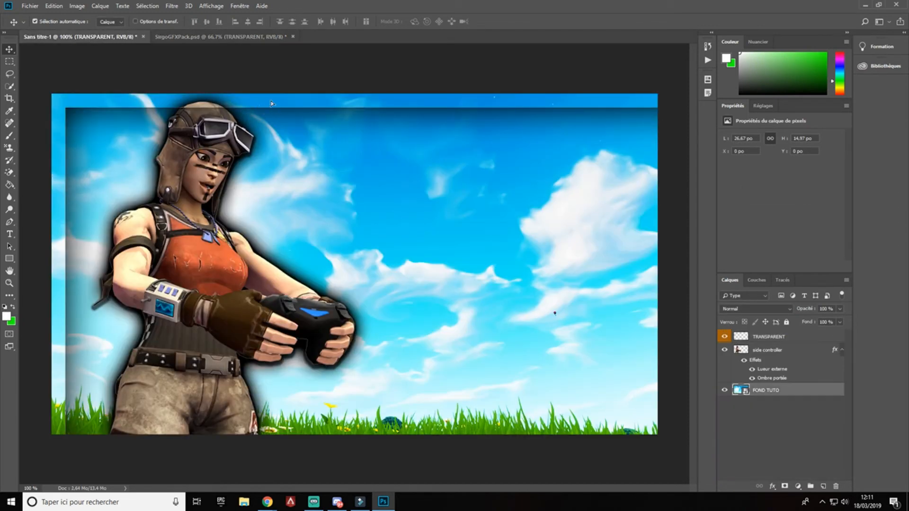
left_click(785, 336)
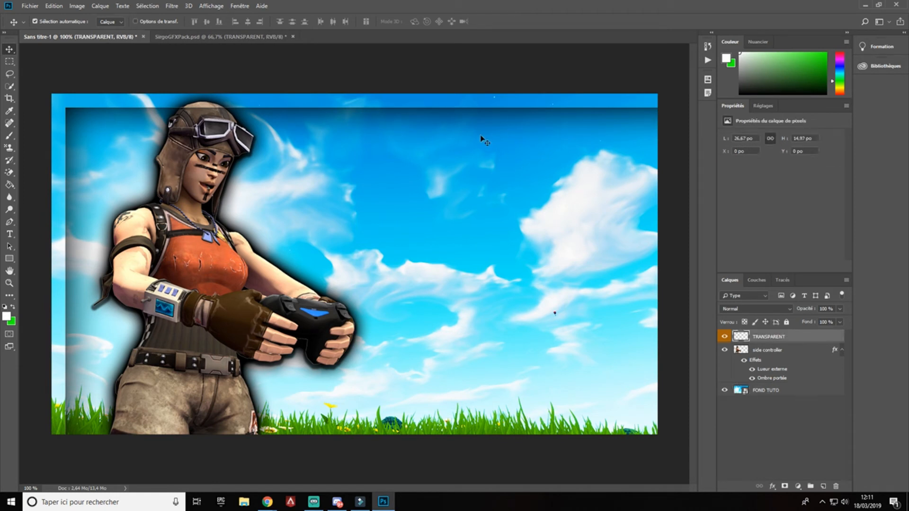
key("ctrl")
key("ctrl+t")
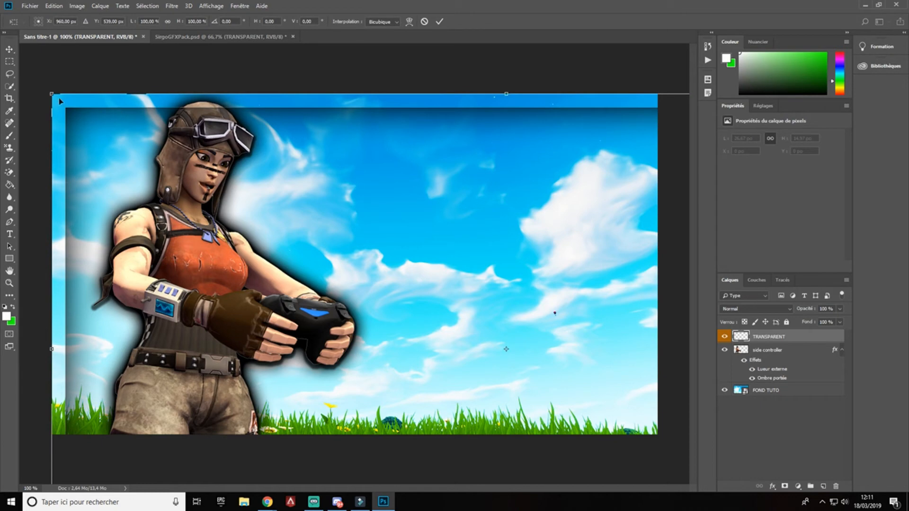
left_click_drag(52, 93, 491, 340)
left_click_drag(531, 375, 110, 140)
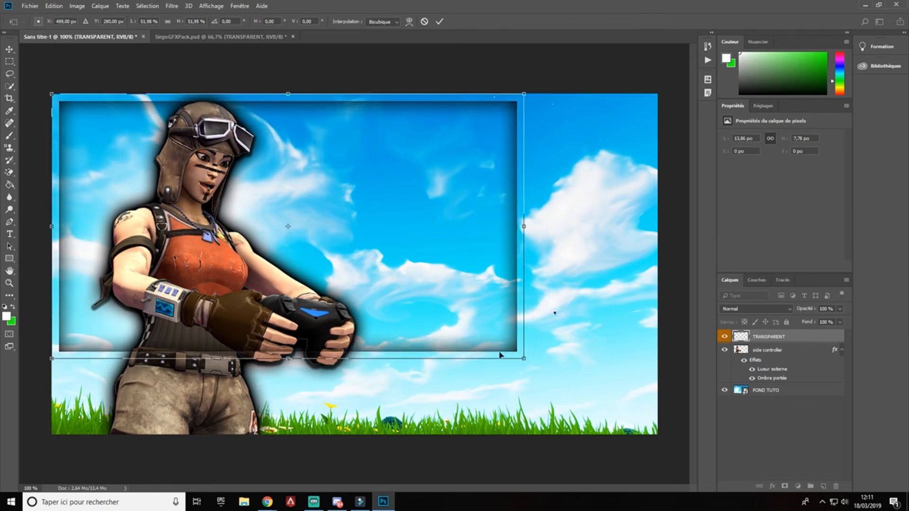
left_click_drag(524, 358, 659, 434)
key("Return")
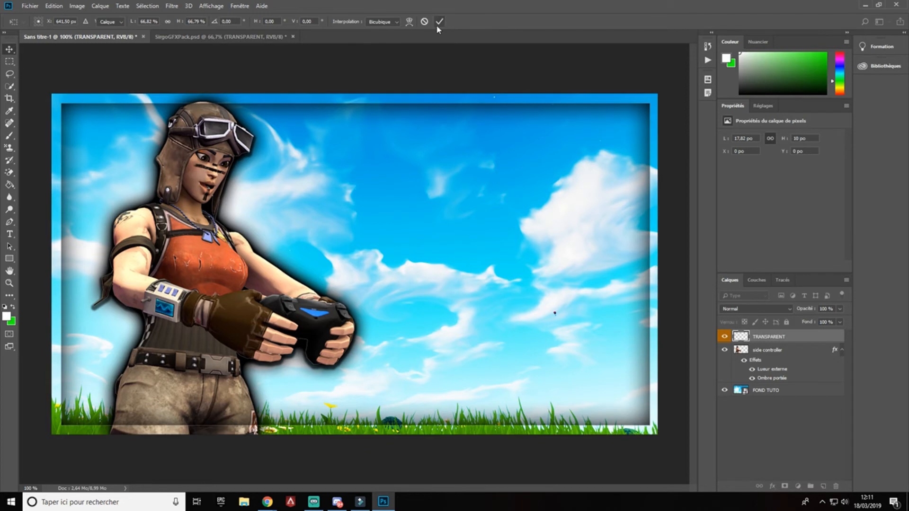
Step: Enlarge the side controller character slightly and shift it closer to the left edge of the canvas
left_click(206, 324)
key("ctrl+t")
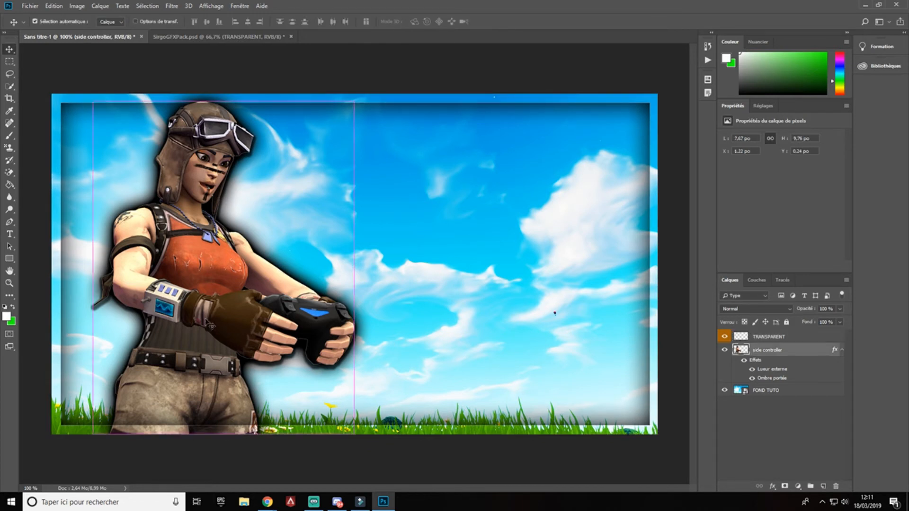
left_click_drag(354, 101, 358, 97)
left_click_drag(313, 158, 291, 158)
mouse_move(267, 220)
left_mouse_down()
mouse_move(249, 221)
mouse_move(258, 221)
left_mouse_up()
left_click(439, 21)
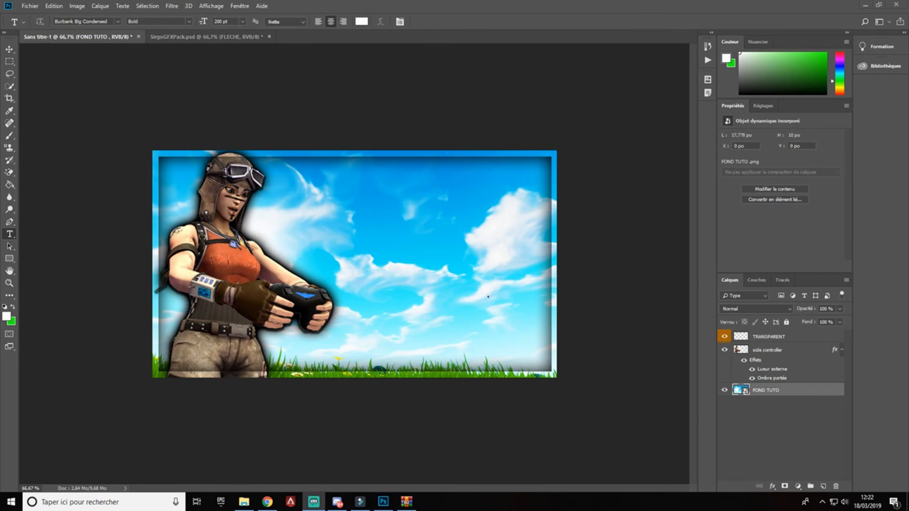
Step: Add the horizontal text TUTO in white 200 pt Burbank Big Condensed Bold in the upper sky beside the character
left_click(12, 53)
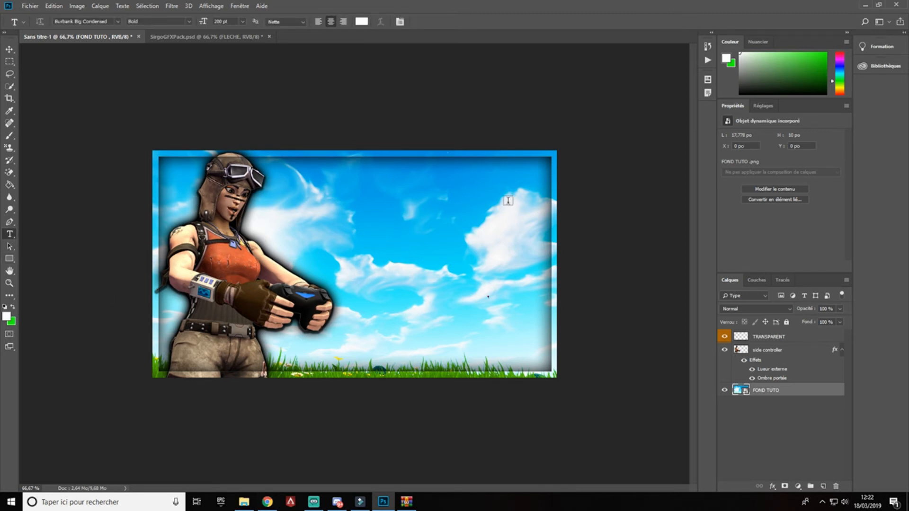
left_click(10, 233)
right_click(11, 234)
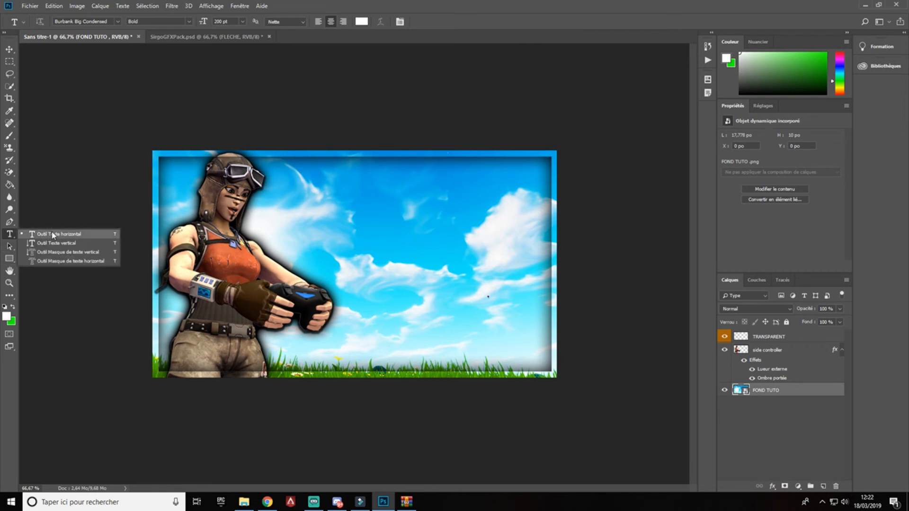
left_click(50, 230)
left_click_drag(319, 163, 540, 248)
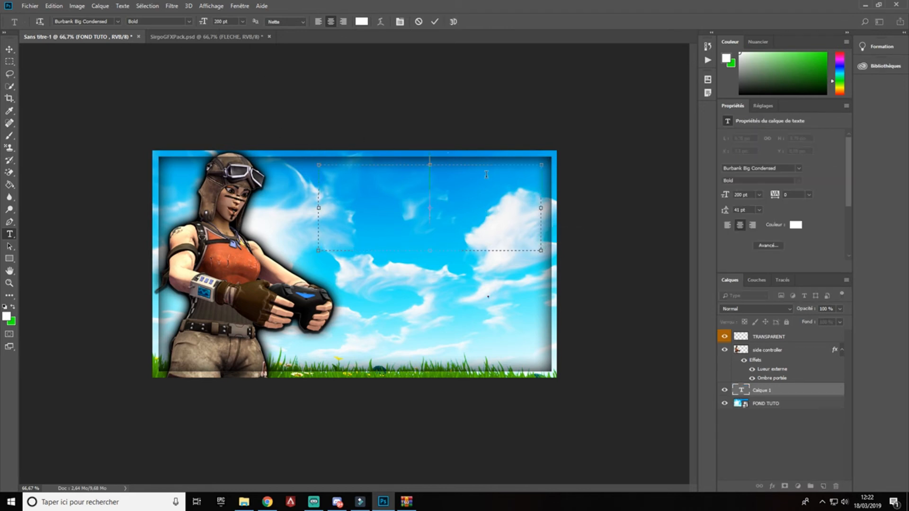
key("Caps_Lock")
type("TUTO")
key("Caps_Lock")
key("ctrl+Return")
key("v")
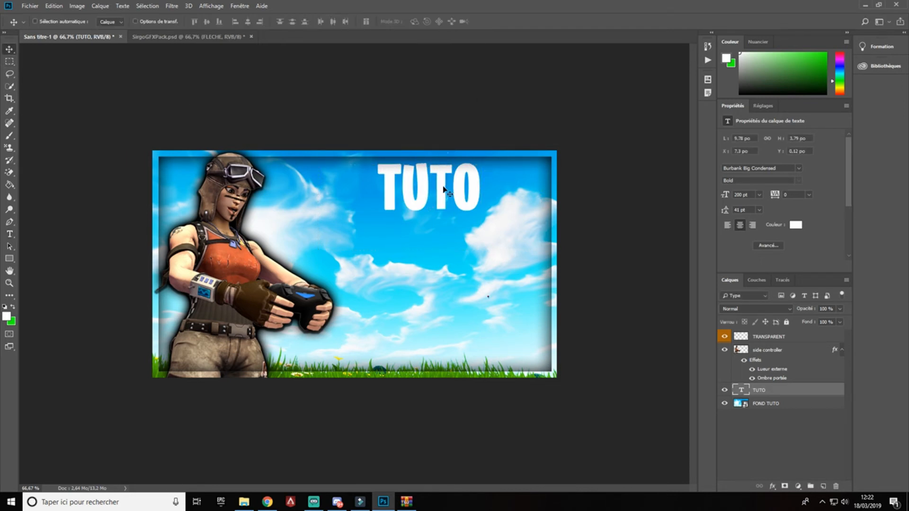
Step: Enlarge the TUTO text to about 355 pt and position it in the upper right of the thumbnail
key("ctrl+t")
left_click_drag(540, 252, 712, 326)
left_click_drag(639, 259, 564, 252)
left_click(439, 21)
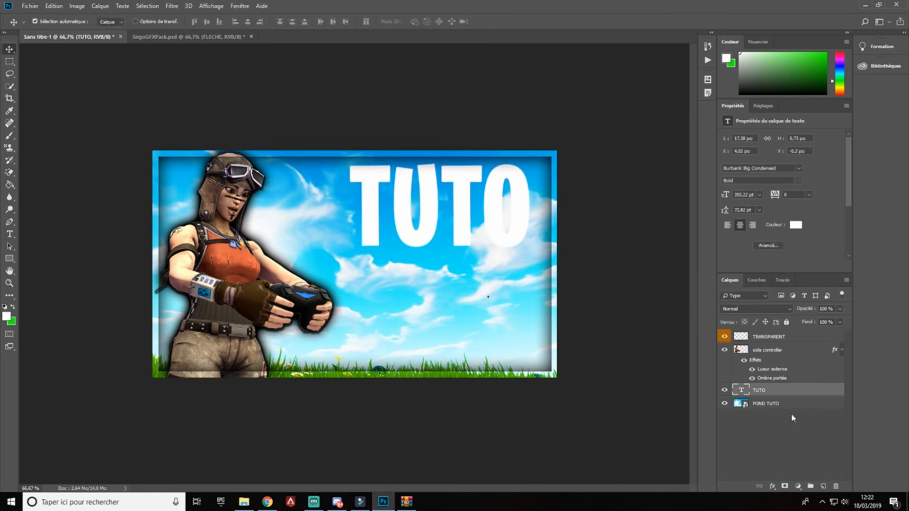
Step: Duplicate the TUTO text layer within the document and place the copy directly below the original word
right_click(791, 391)
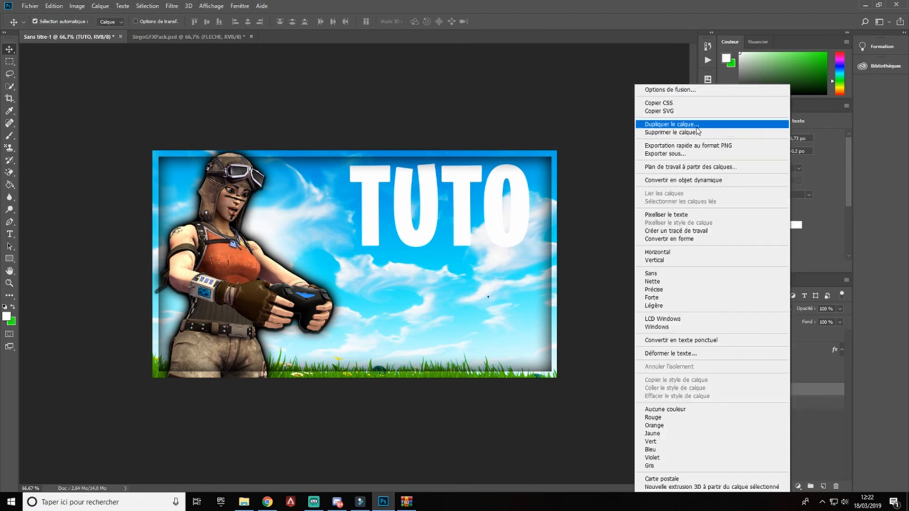
left_click(697, 124)
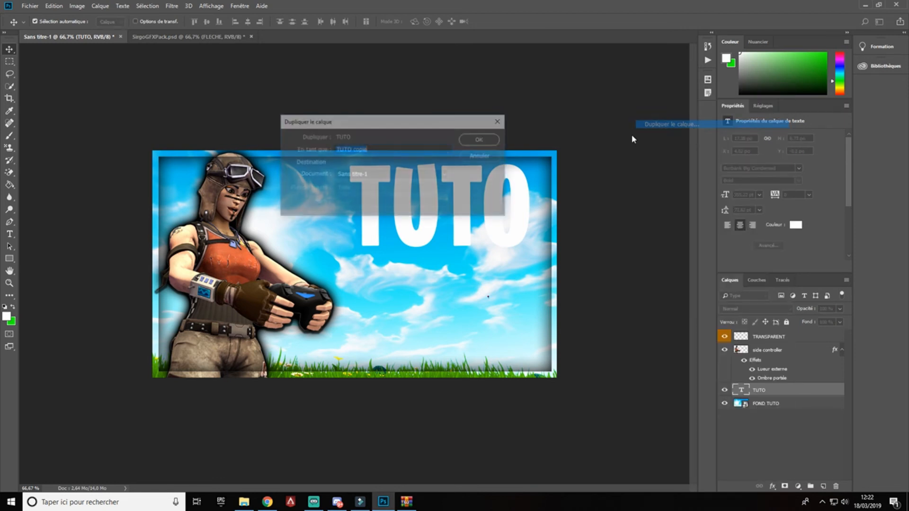
left_click(482, 140)
left_click_drag(492, 208, 495, 304)
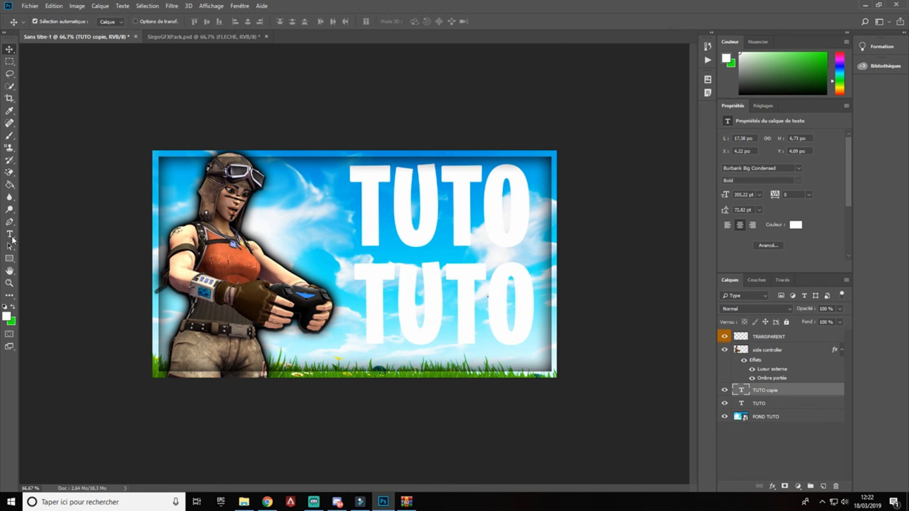
Step: Replace the text of the lower TUTO copy with MINIA
key("t")
left_click(303, 310)
key("ctrl+a")
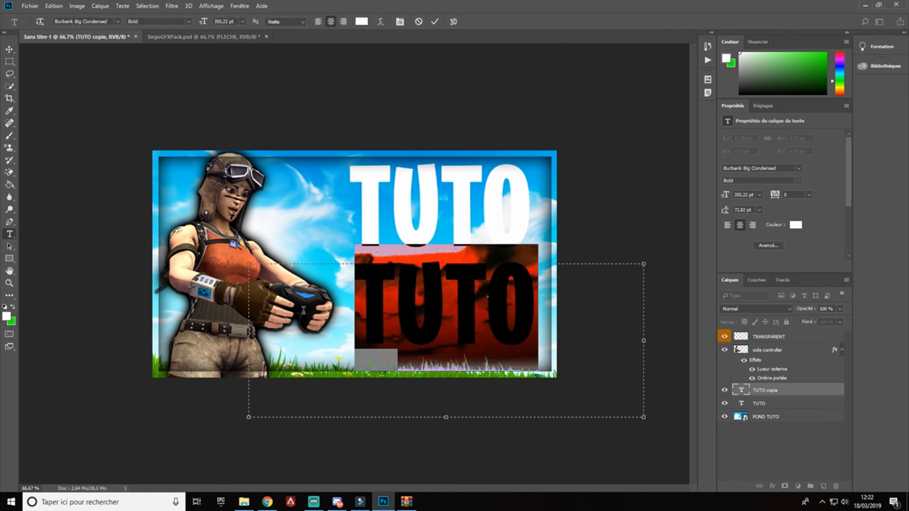
key("Caps_Lock")
type("MINIA")
key("Caps_Lock")
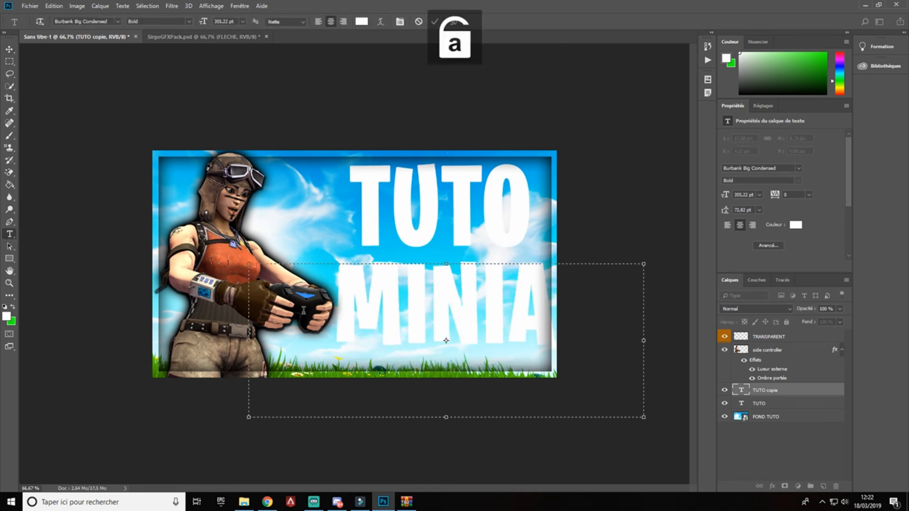
left_click(434, 22)
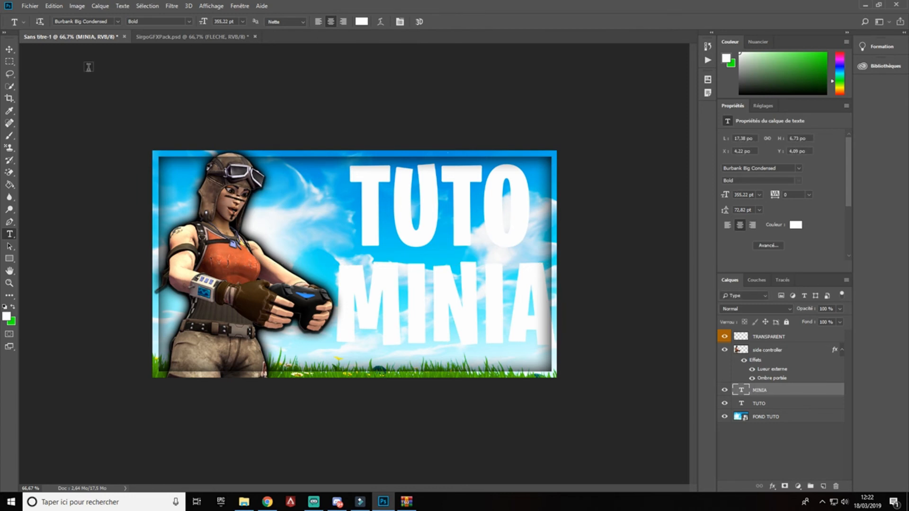
Step: Shift the MINIA and TUTO texts slightly left, keeping both words inside the frame
left_click(20, 50)
left_click(11, 50)
left_click_drag(466, 295, 452, 298)
left_click_drag(461, 227, 452, 226)
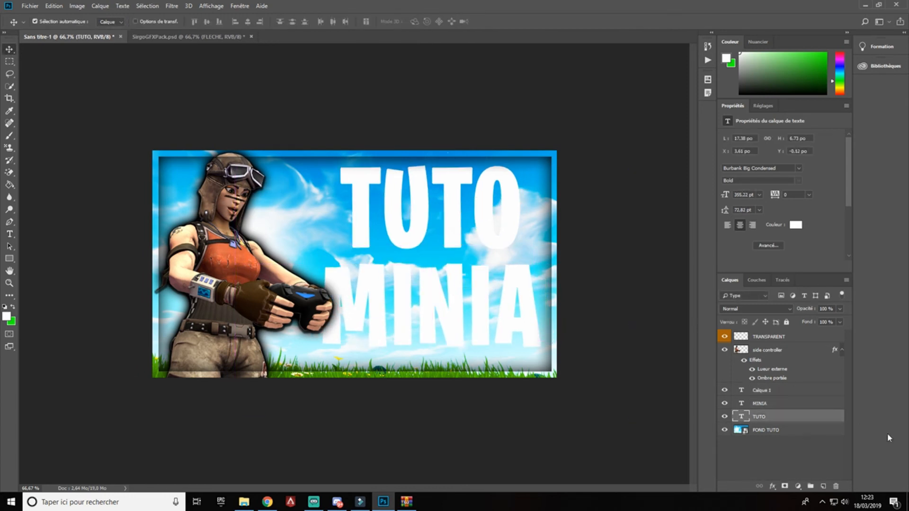
Step: Move the MINIA and TUTO text layers above the side controller layer, with TUTO directly beneath the TRANSPARENT frame layer
left_click_drag(790, 415, 780, 351)
left_click(784, 420)
double_click(786, 353)
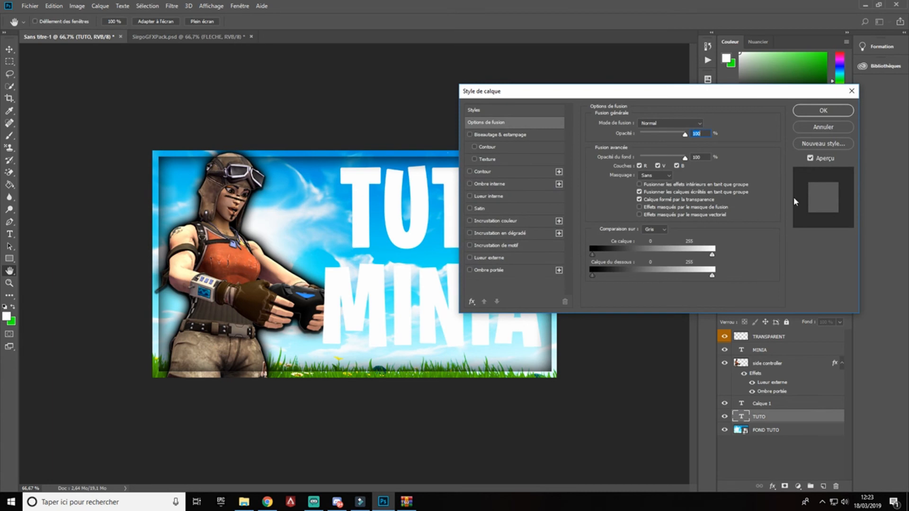
left_click(808, 110)
left_click_drag(780, 350, 811, 350)
left_click_drag(787, 415, 797, 344)
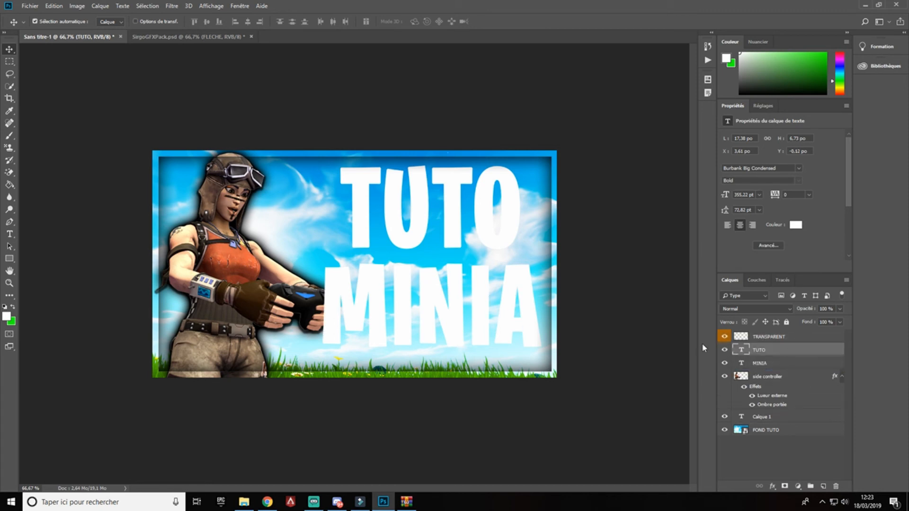
Step: Add a Drop Shadow and a black Outer Glow at 100% opacity to the TUTO text layer
double_click(797, 352)
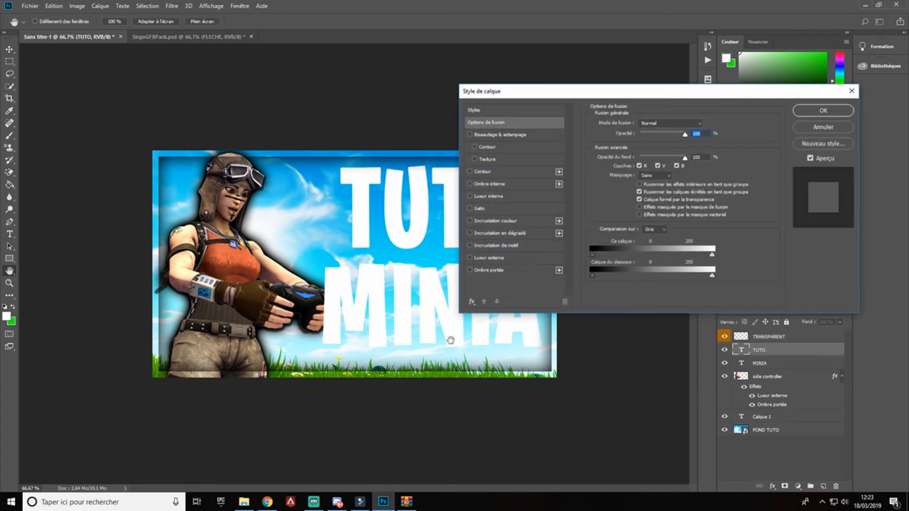
left_click(474, 271)
left_click(478, 259)
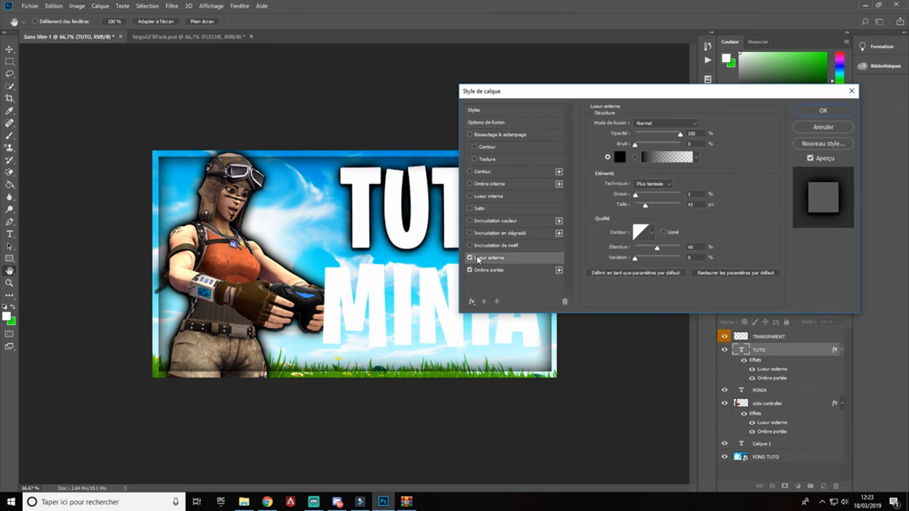
left_click(803, 114)
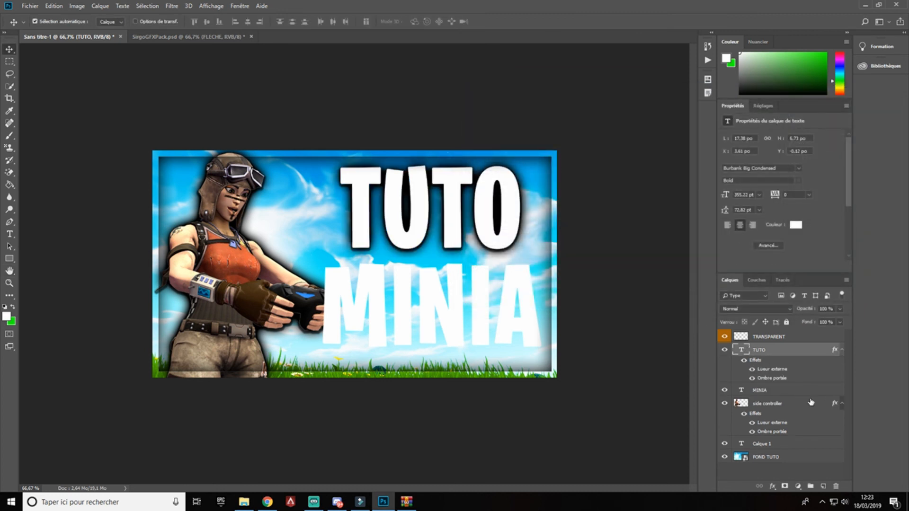
Step: Apply the Outer Glow and Drop Shadow layer effects to the MINIA text layer
double_click(806, 389)
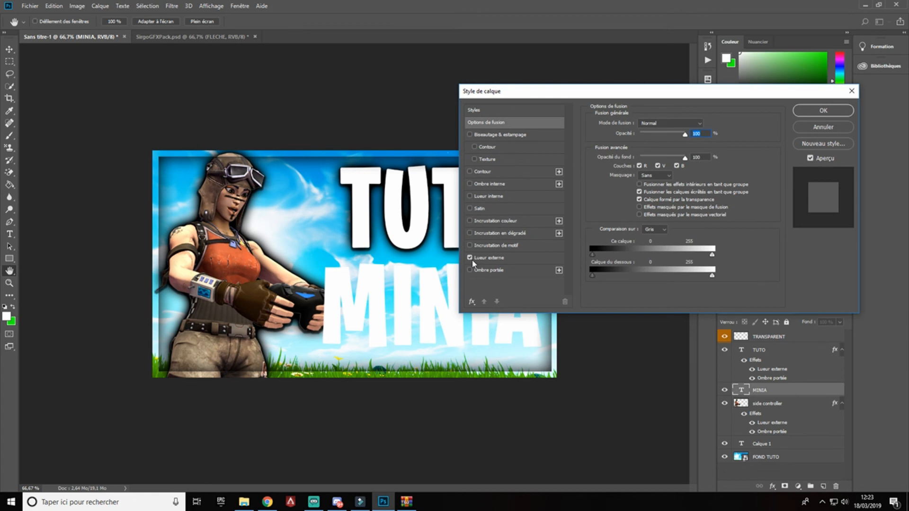
left_click(470, 258)
left_click(478, 270)
left_click(816, 113)
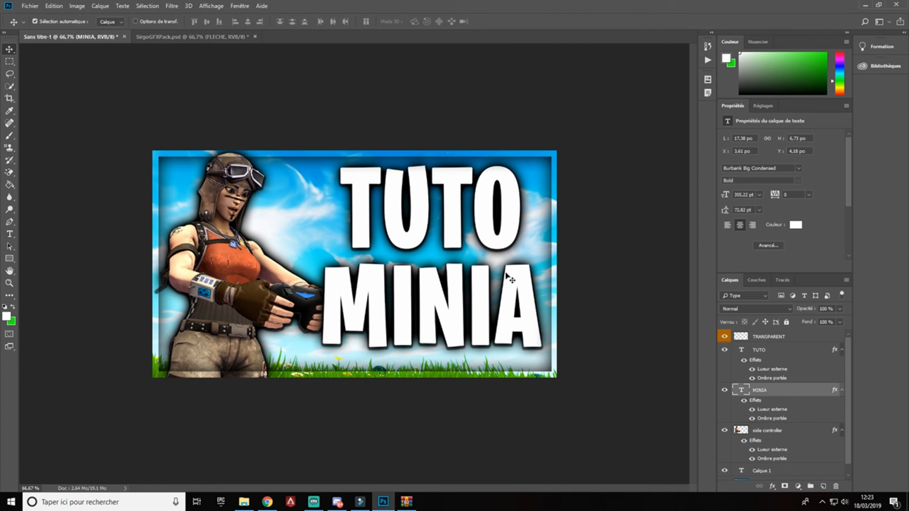
Step: Switch to Chrome, search Google for dafont and open the DaFont website
left_click(268, 502)
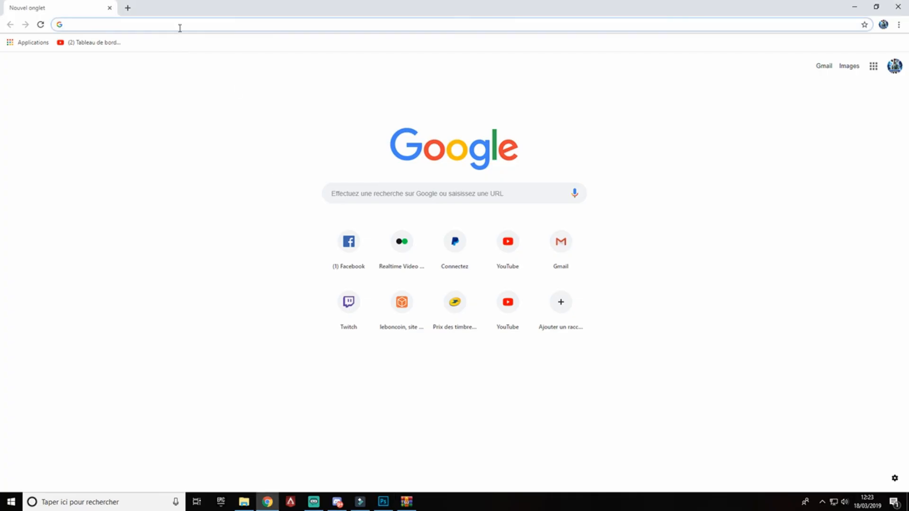
type("dafont")
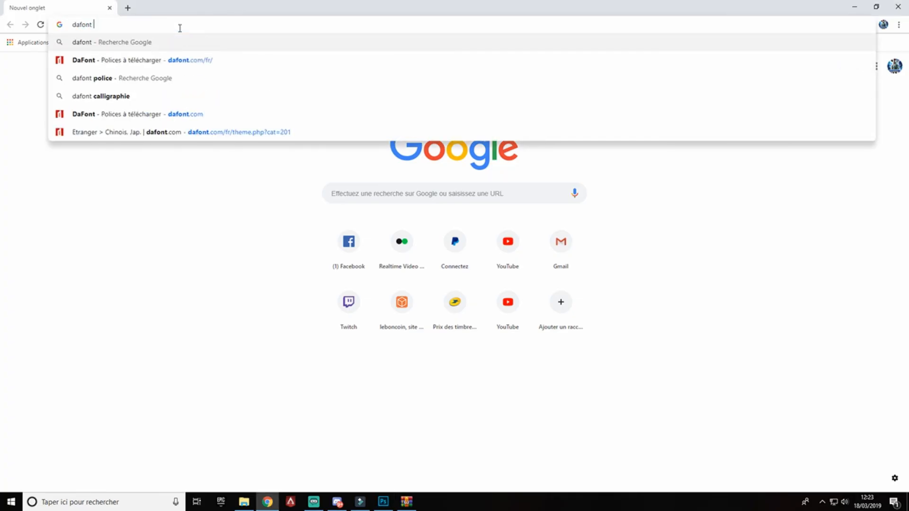
key("Return")
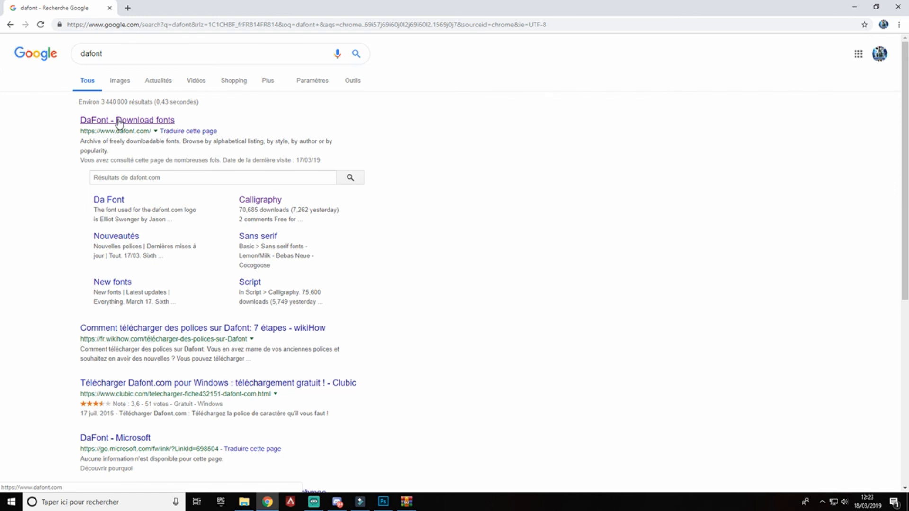
left_click(119, 123)
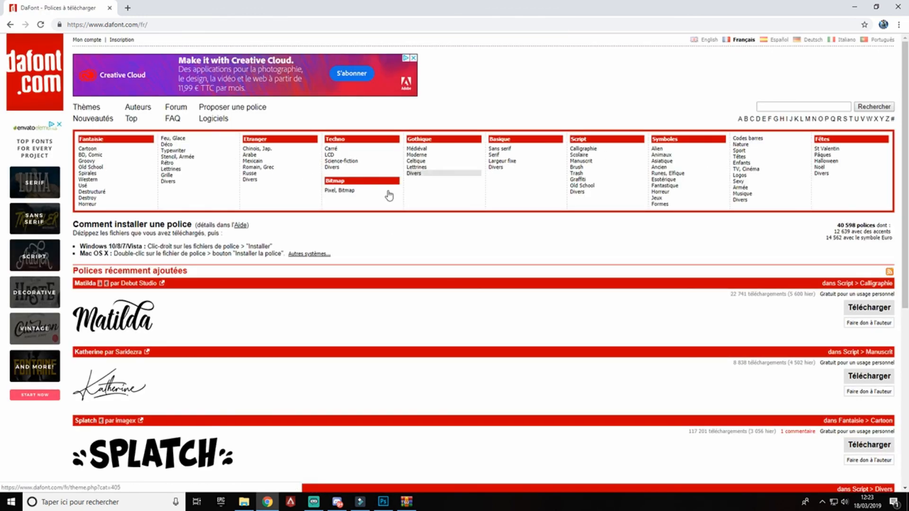
Step: Browse DaFont's Alien symbols and Western fantasy font categories, then return to the thumbnail in Photoshop
left_click(657, 149)
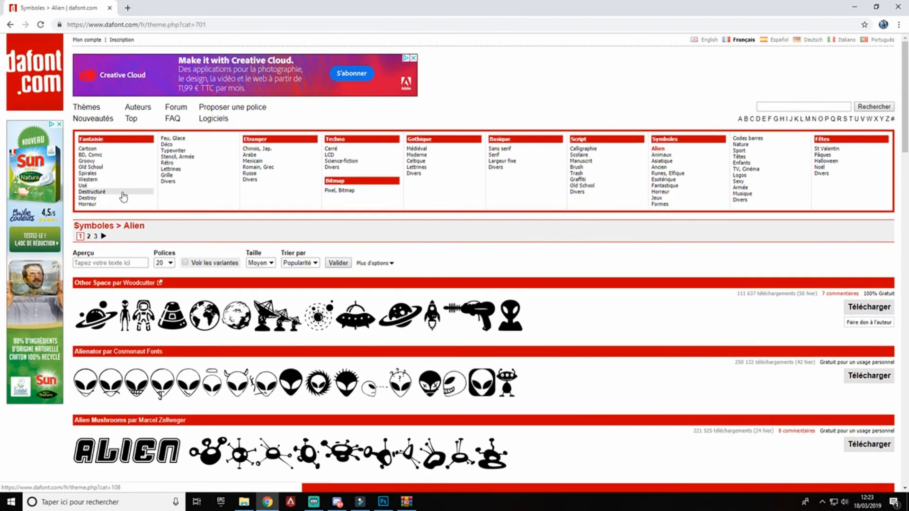
left_click(89, 179)
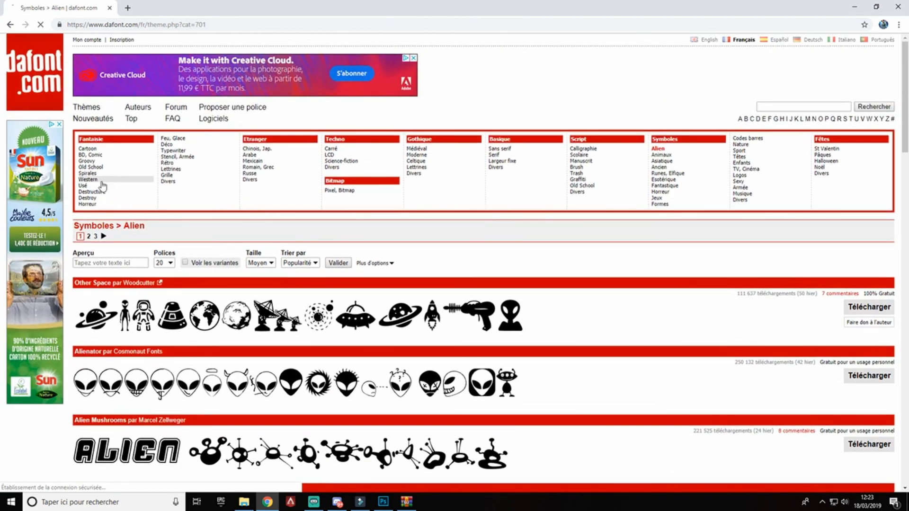
scroll(301, 286, "down", 4)
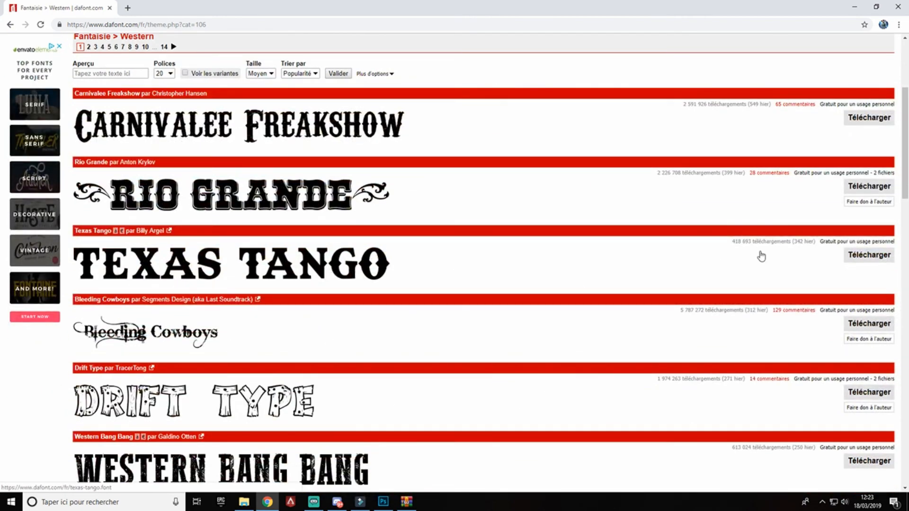
left_click(384, 502)
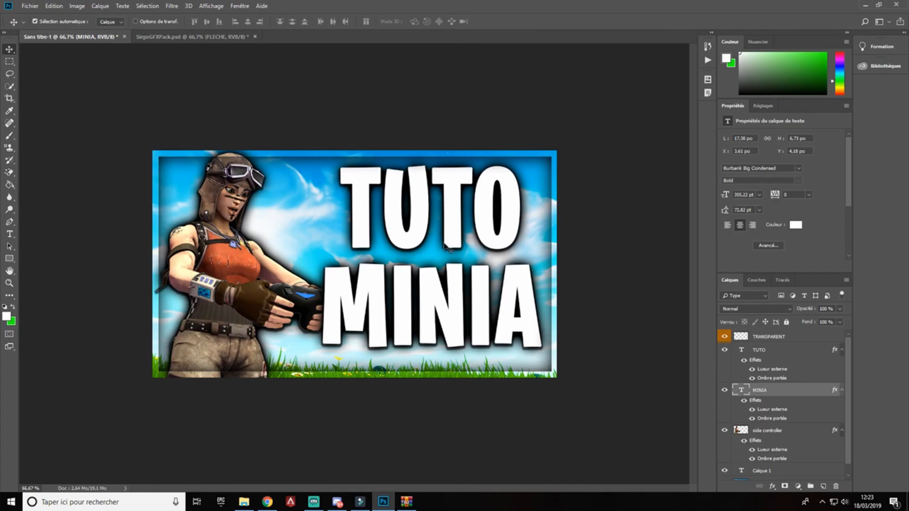